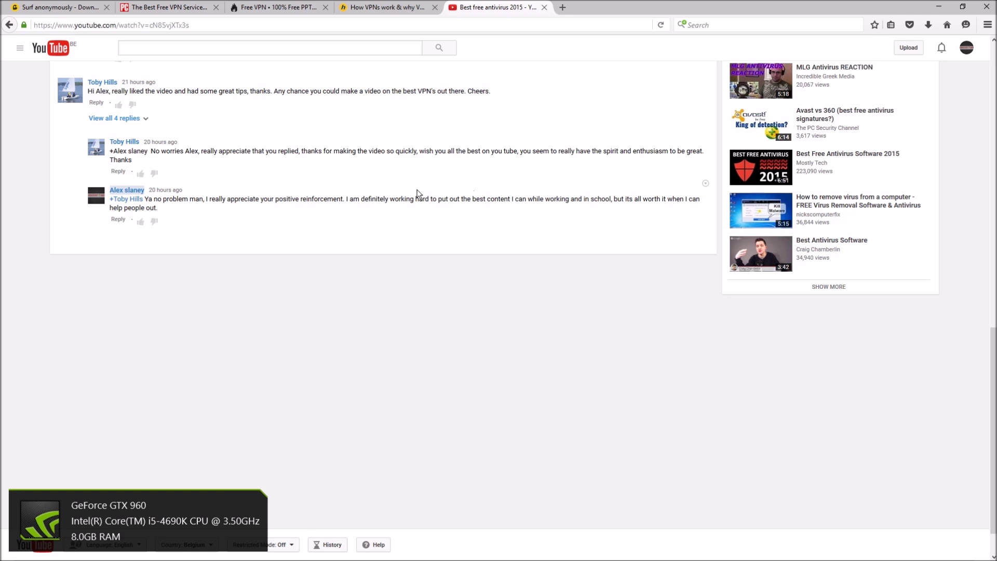
Scroll through the comments on the 'Best free antivirus 2015' YouTube video page
{"action": "scroll", "coordinate": [352, 211], "scroll_direction": "up", "scroll_amount": 10}
{"action": "scroll", "coordinate": [242, 431], "scroll_direction": "down", "scroll_amount": 7}
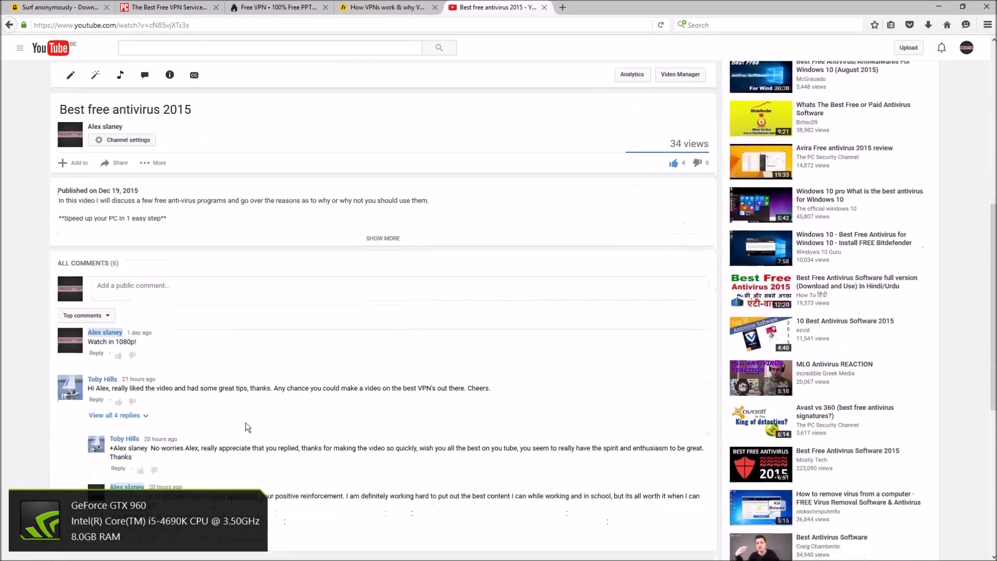
{"action": "scroll", "coordinate": [246, 287], "scroll_direction": "down", "scroll_amount": 5}
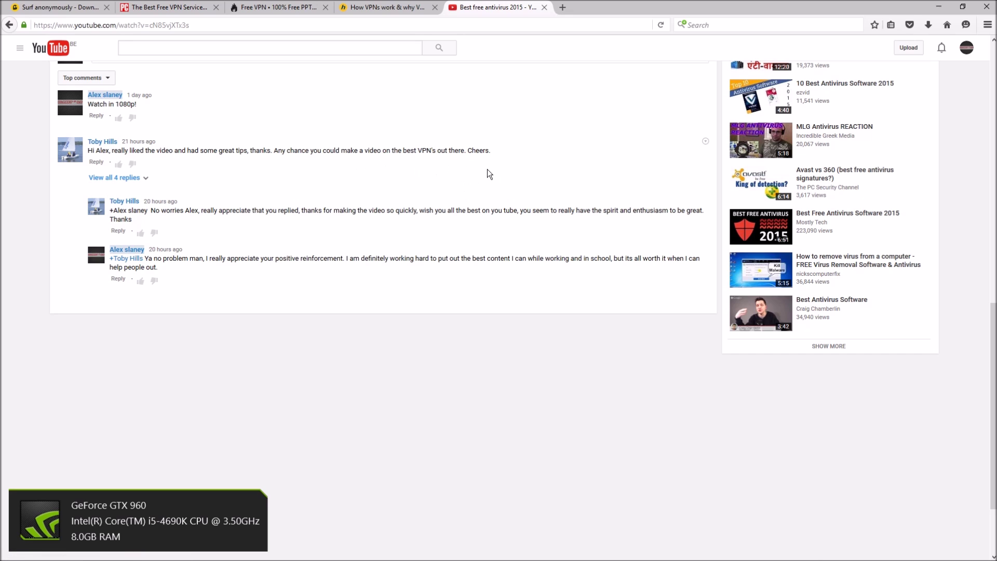
{"action": "scroll", "coordinate": [507, 186], "scroll_direction": "up", "scroll_amount": 9}
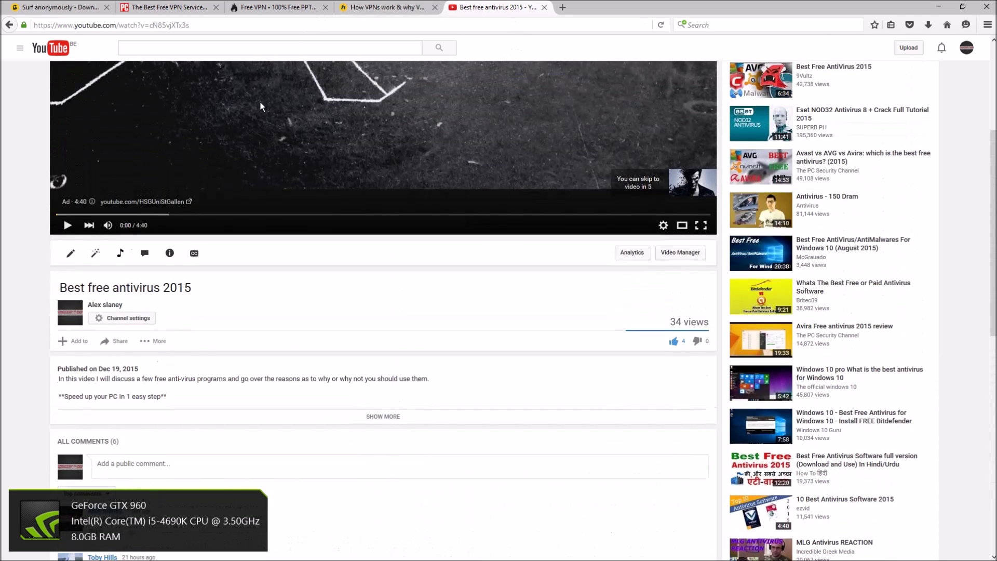
{"action": "left_click", "coordinate": [409, 8]}
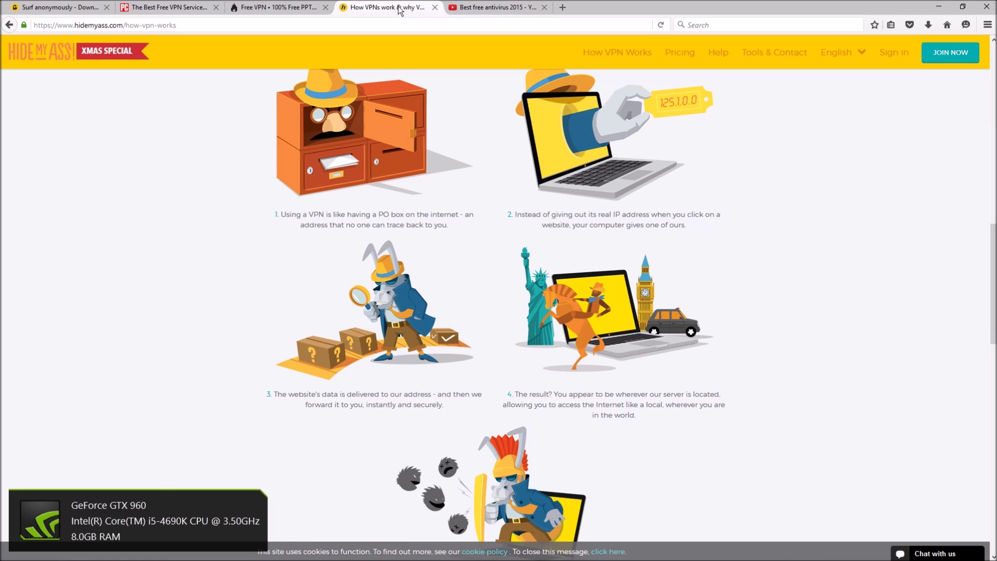
{"action": "left_click", "coordinate": [31, 5]}
{"action": "left_click", "coordinate": [161, 7]}
{"action": "left_click", "coordinate": [58, 8]}
{"action": "left_click", "coordinate": [698, 57]}
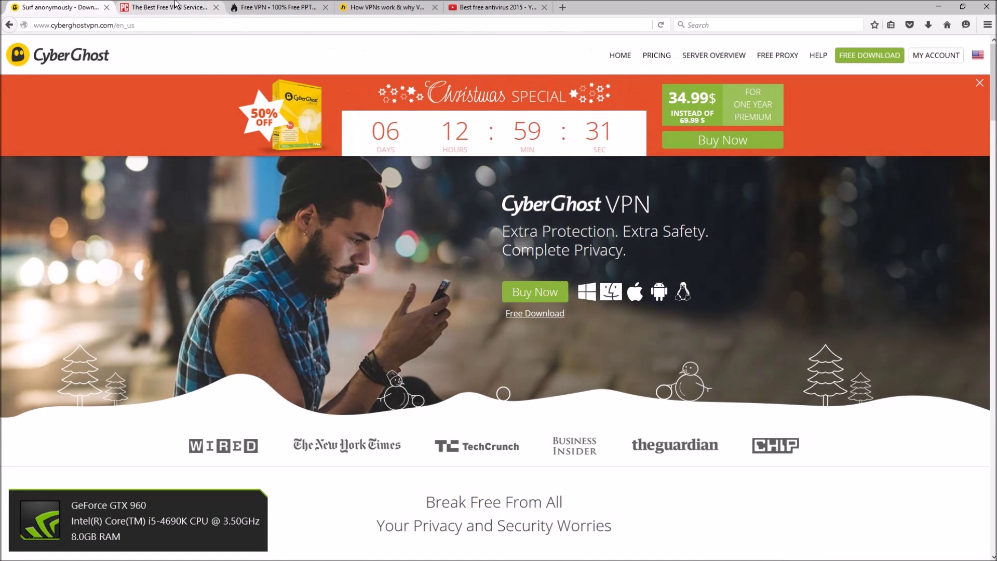
{"action": "left_click", "coordinate": [139, 7]}
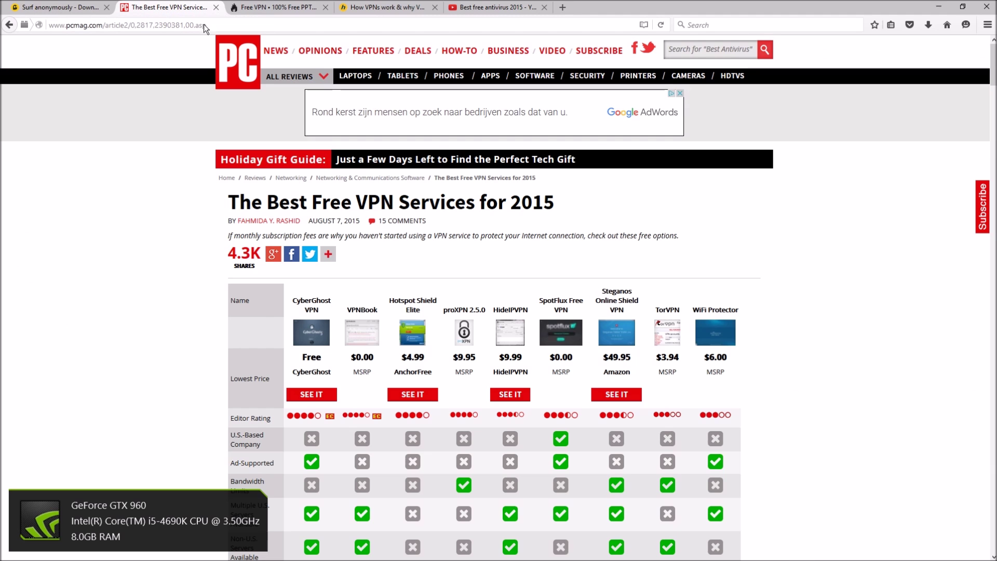
{"action": "mouse_move", "coordinate": [297, 76]}
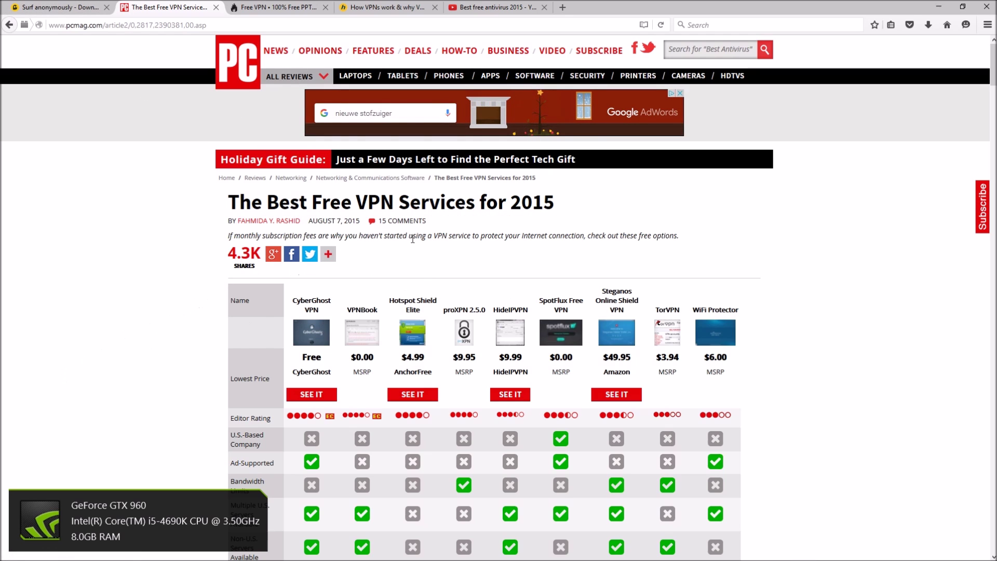
{"action": "scroll", "coordinate": [510, 269], "scroll_direction": "down", "scroll_amount": 4}
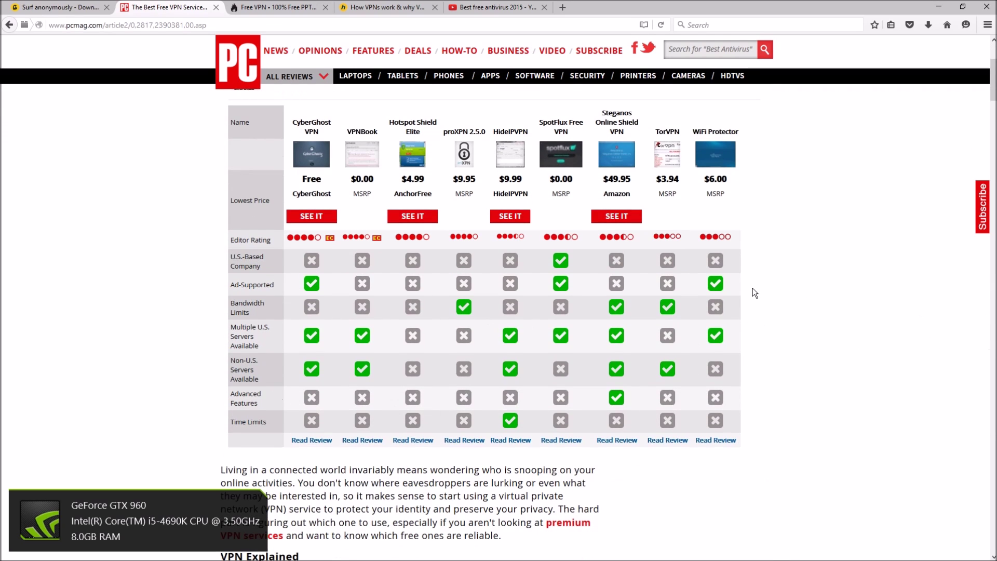
{"action": "scroll", "coordinate": [755, 289], "scroll_direction": "up", "scroll_amount": 1}
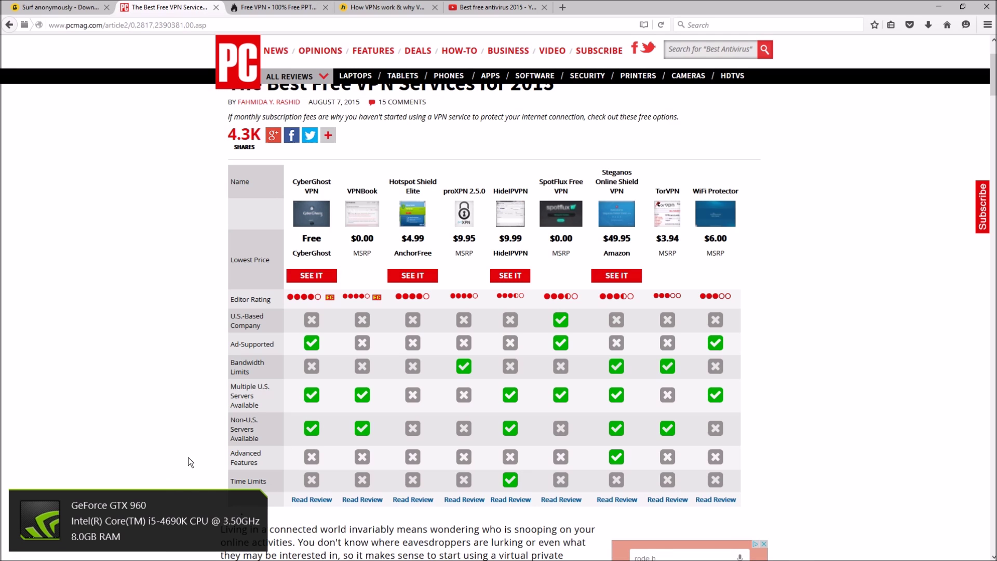
{"action": "scroll", "coordinate": [157, 450], "scroll_direction": "down", "scroll_amount": 3}
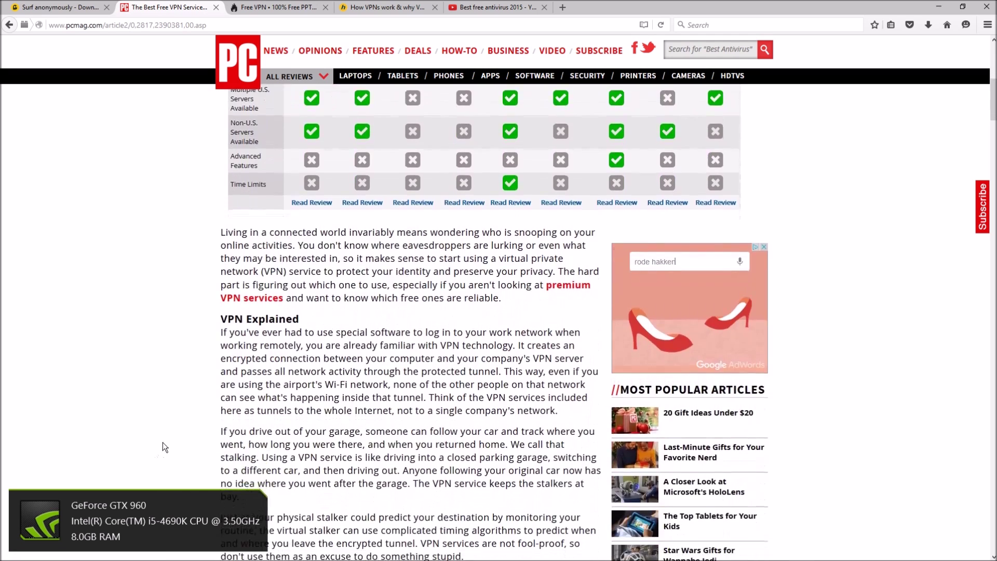
{"action": "scroll", "coordinate": [163, 441], "scroll_direction": "up", "scroll_amount": 10}
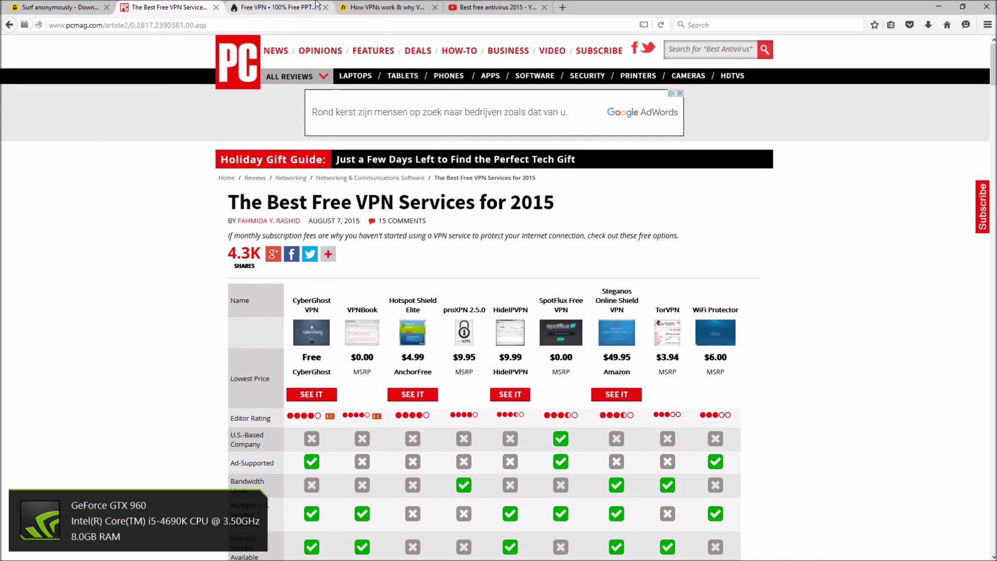
{"action": "left_click", "coordinate": [387, 8]}
{"action": "left_click", "coordinate": [35, 6]}
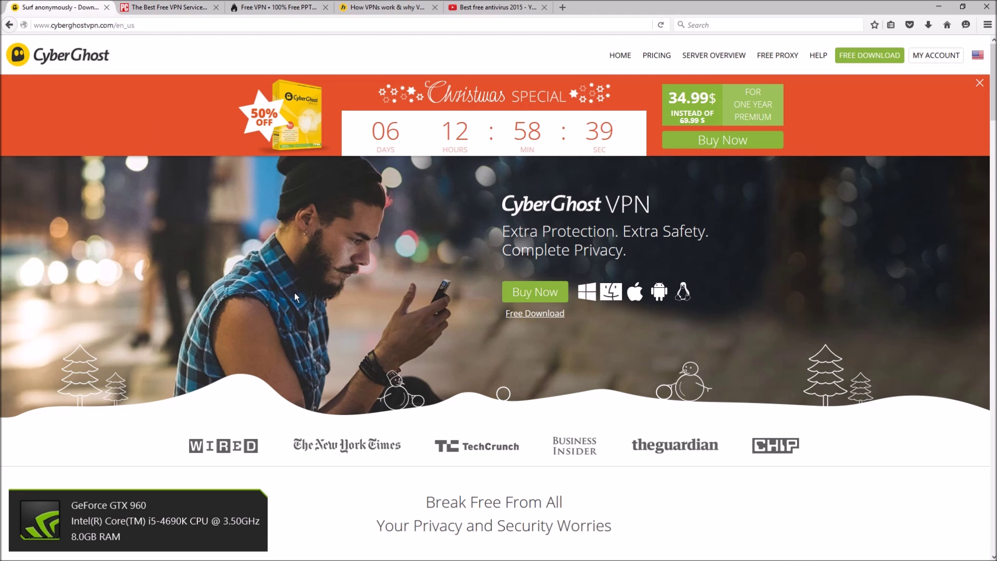
{"action": "left_click", "coordinate": [386, 8]}
{"action": "left_click", "coordinate": [156, 7]}
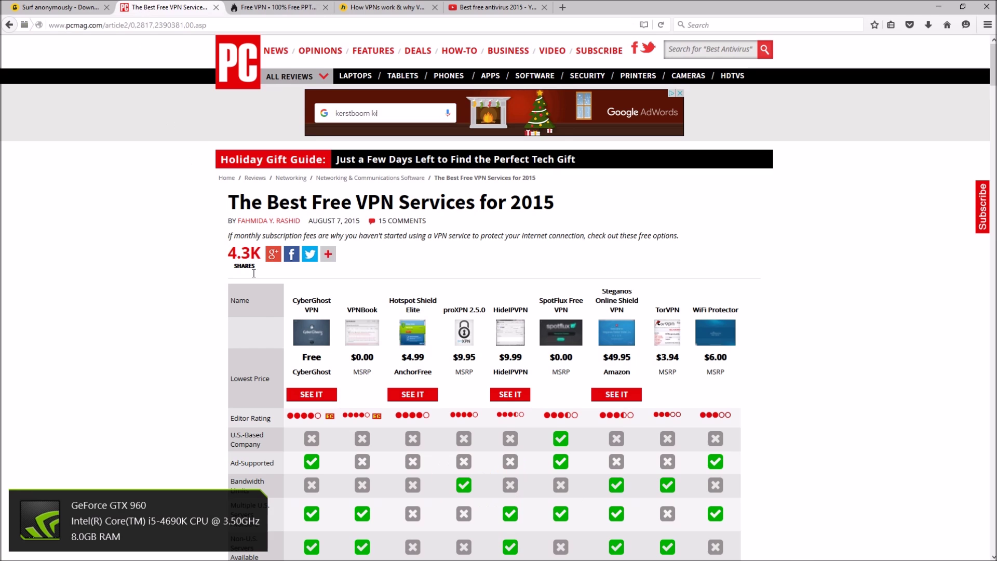
{"action": "scroll", "coordinate": [293, 360], "scroll_direction": "down", "scroll_amount": 4}
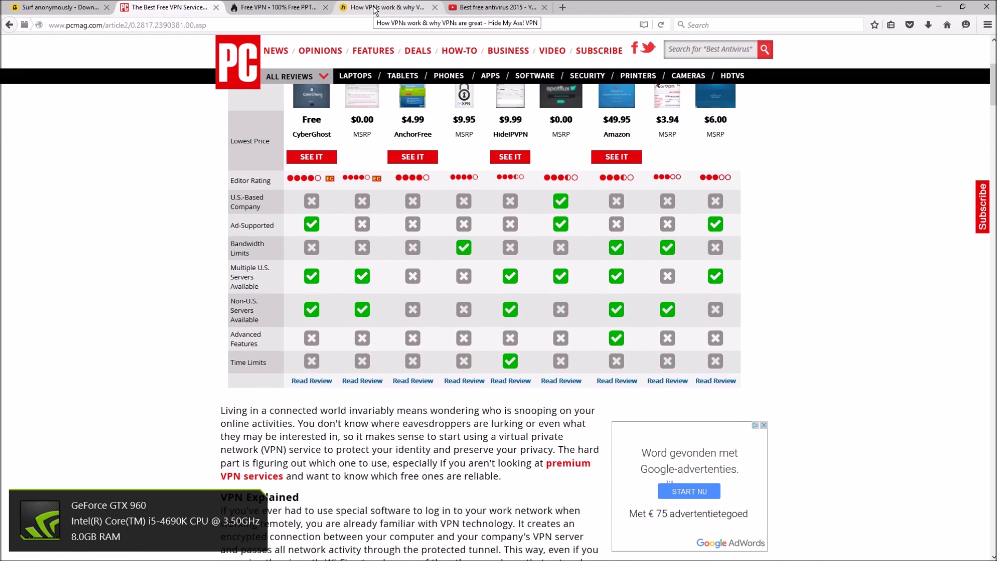
{"action": "left_click", "coordinate": [270, 7]}
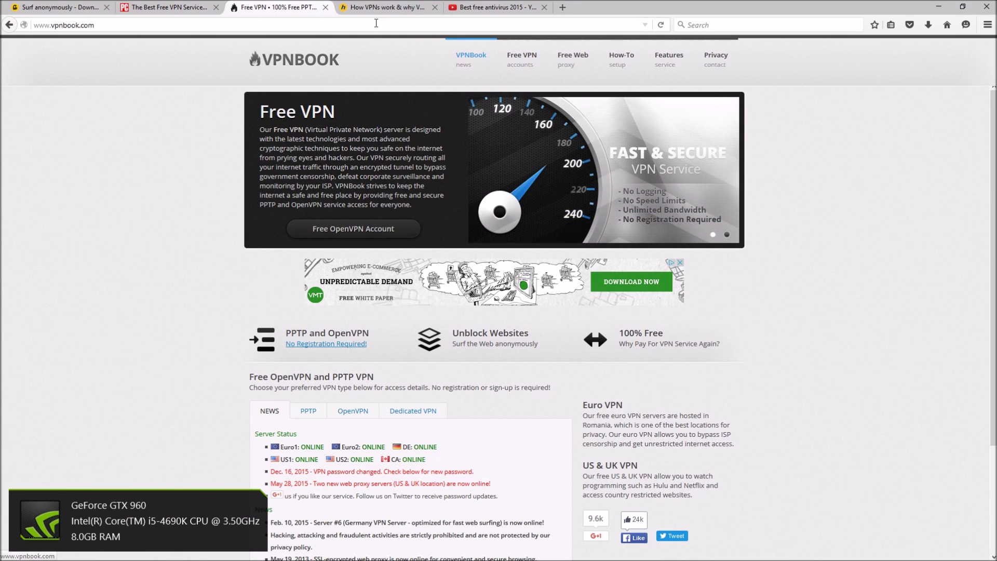
Switch to the 'How VPNs work' tab and scroll through the page
{"action": "left_click", "coordinate": [379, 5]}
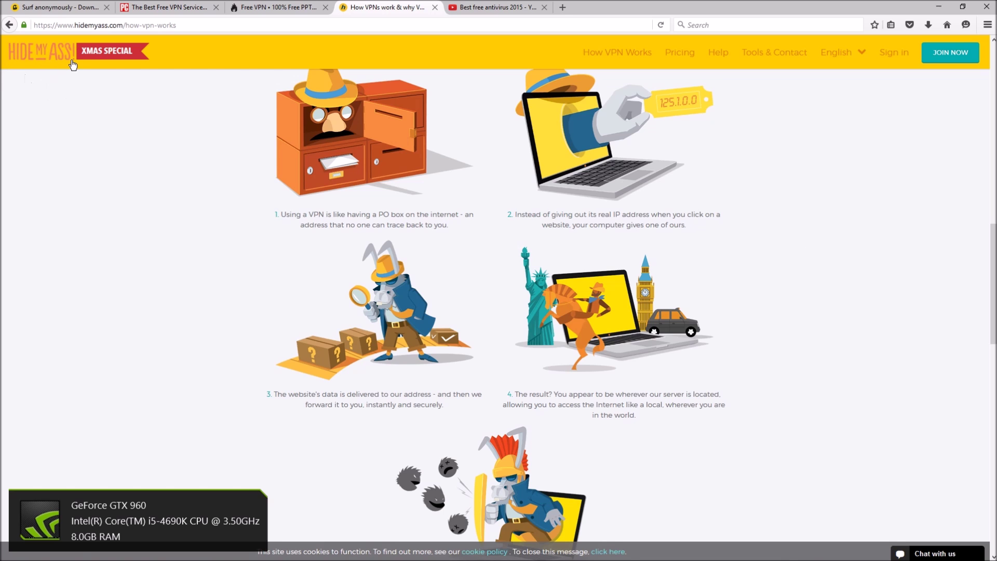
{"action": "scroll", "coordinate": [238, 109], "scroll_direction": "up", "scroll_amount": 7}
{"action": "scroll", "coordinate": [441, 135], "scroll_direction": "up", "scroll_amount": 5}
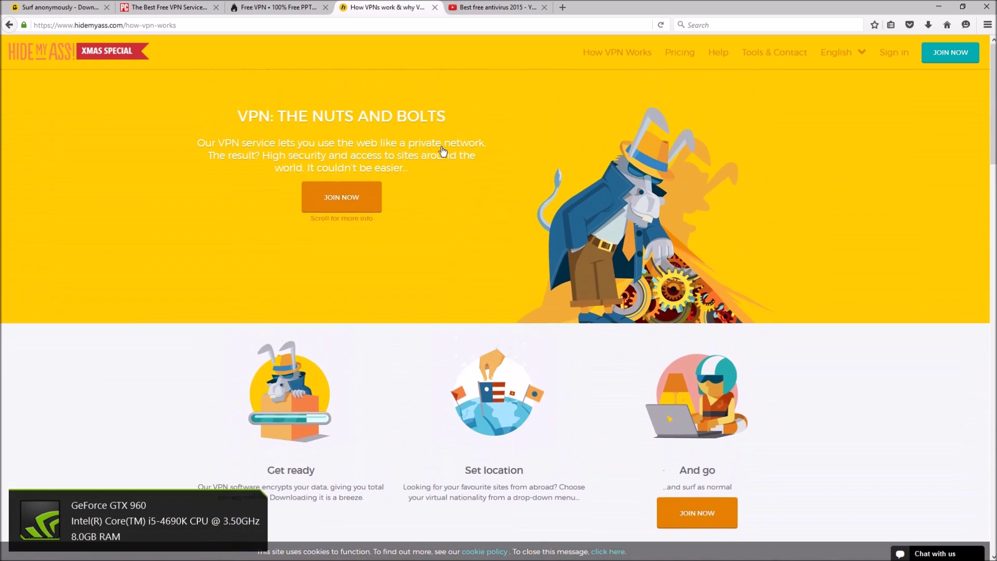
{"action": "scroll", "coordinate": [444, 161], "scroll_direction": "down", "scroll_amount": 12}
{"action": "scroll", "coordinate": [522, 193], "scroll_direction": "up", "scroll_amount": 2}
{"action": "scroll", "coordinate": [522, 193], "scroll_direction": "up", "scroll_amount": 1}
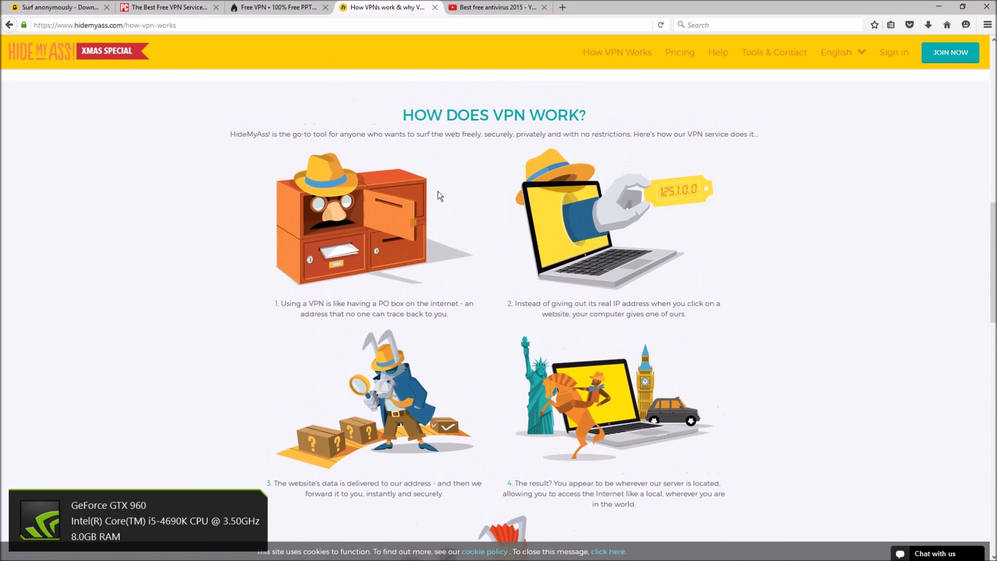
{"action": "scroll", "coordinate": [599, 240], "scroll_direction": "down", "scroll_amount": 2}
{"action": "scroll", "coordinate": [453, 198], "scroll_direction": "up", "scroll_amount": 1}
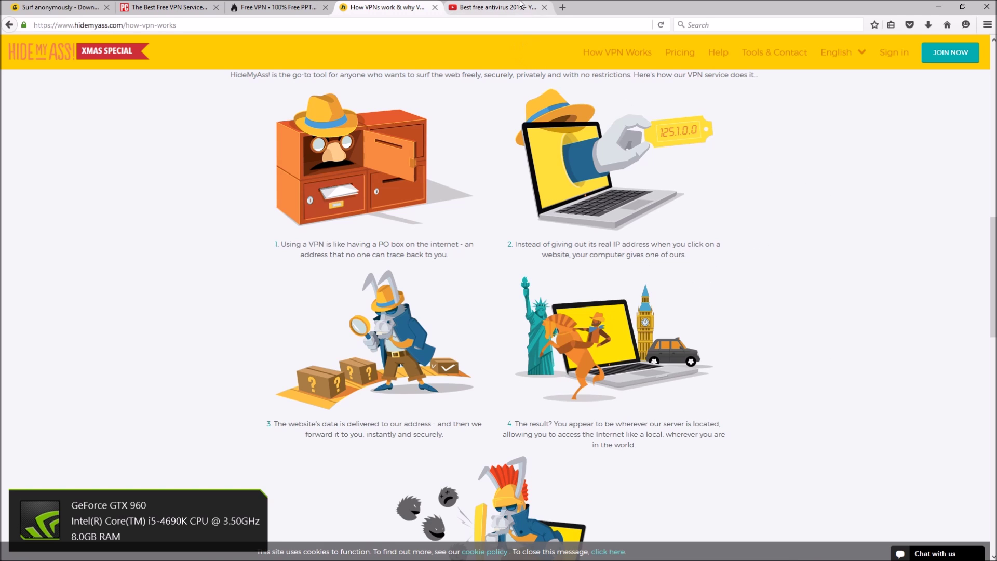
Look through the CyberGhost website, VPNBook and PCMag free VPN comparison tabs
{"action": "left_click", "coordinate": [102, 5]}
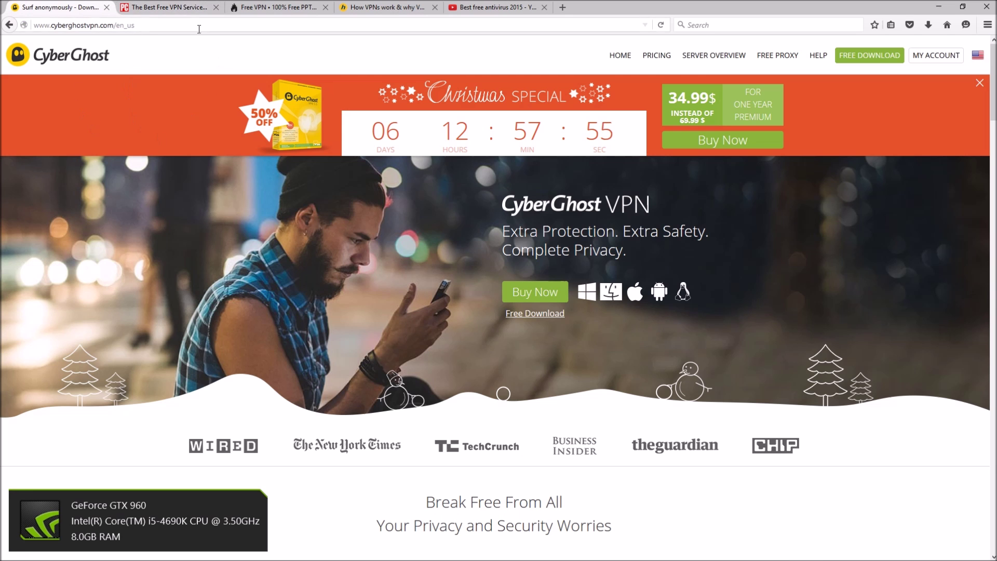
{"action": "left_click", "coordinate": [274, 8]}
{"action": "left_click", "coordinate": [166, 7]}
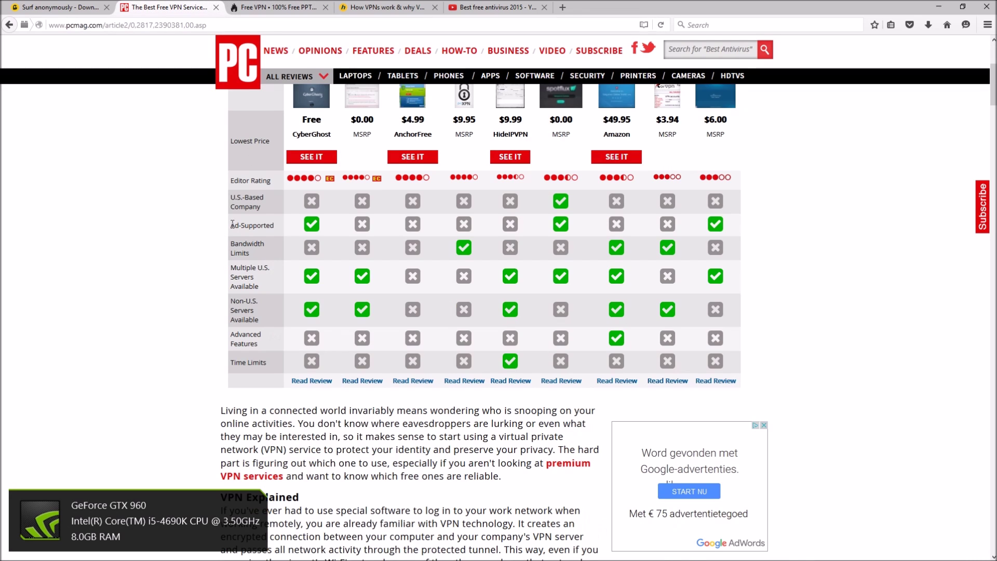
{"action": "scroll", "coordinate": [467, 129], "scroll_direction": "up", "scroll_amount": 2}
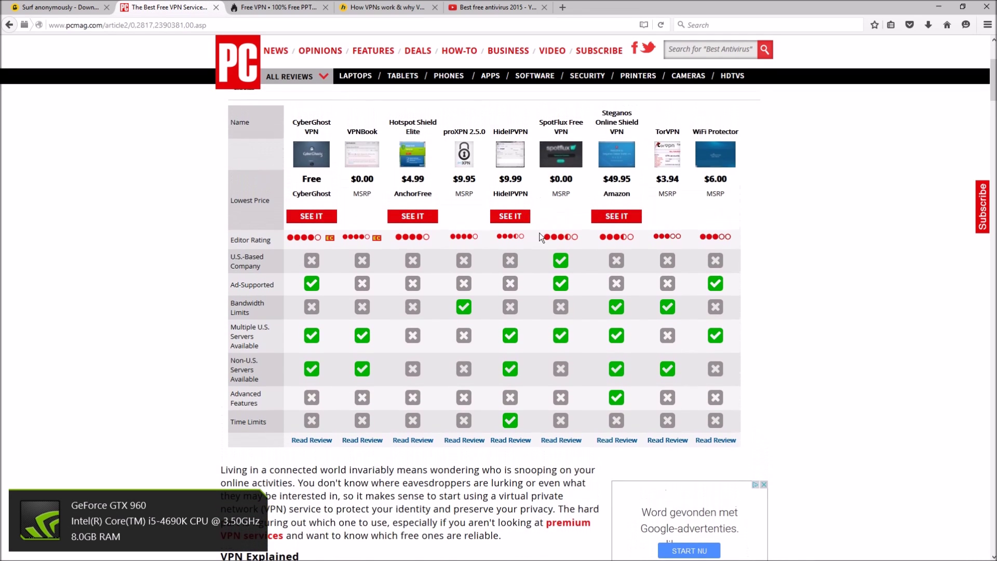
Skim the How VPNs work page again, then settle on the CyberGhost website tab
{"action": "left_click", "coordinate": [384, 8]}
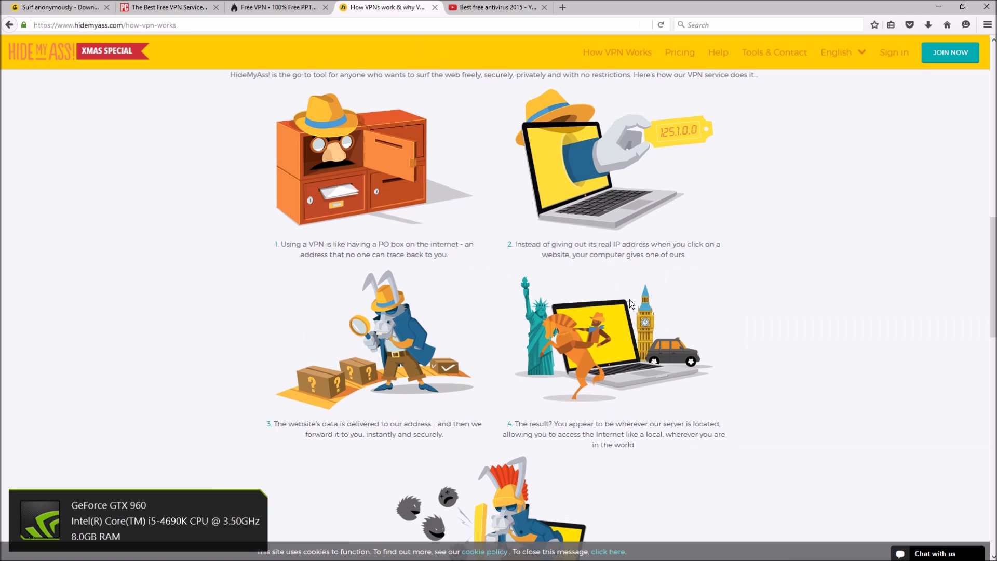
{"action": "scroll", "coordinate": [404, 412], "scroll_direction": "down", "scroll_amount": 2}
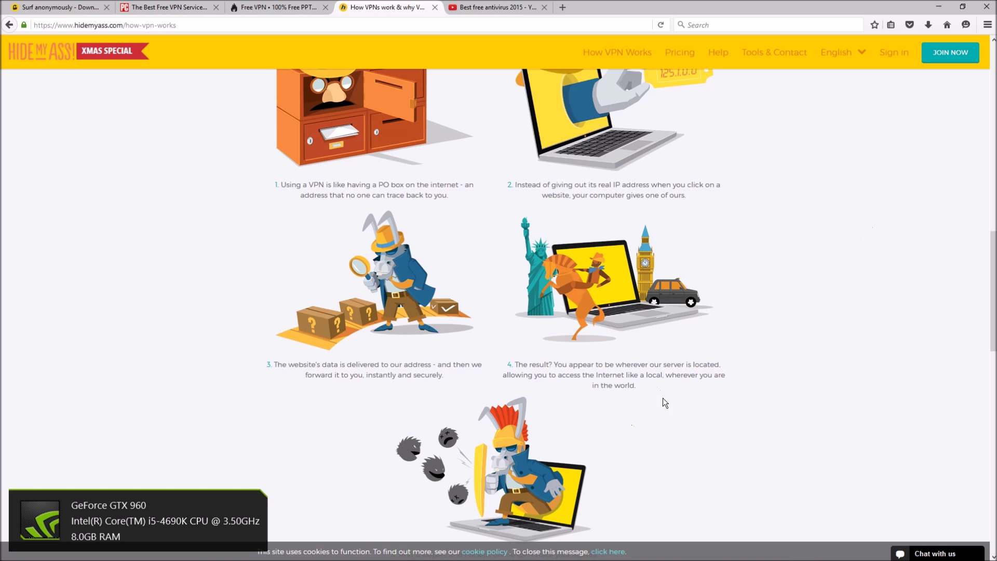
{"action": "scroll", "coordinate": [664, 403], "scroll_direction": "down", "scroll_amount": 3}
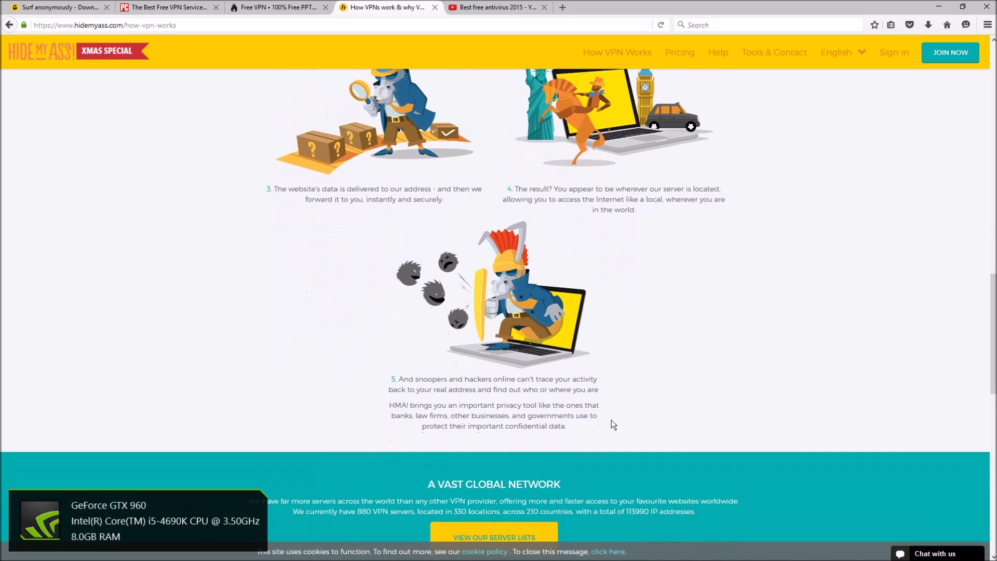
{"action": "left_click", "coordinate": [279, 5]}
{"action": "left_click", "coordinate": [58, 7]}
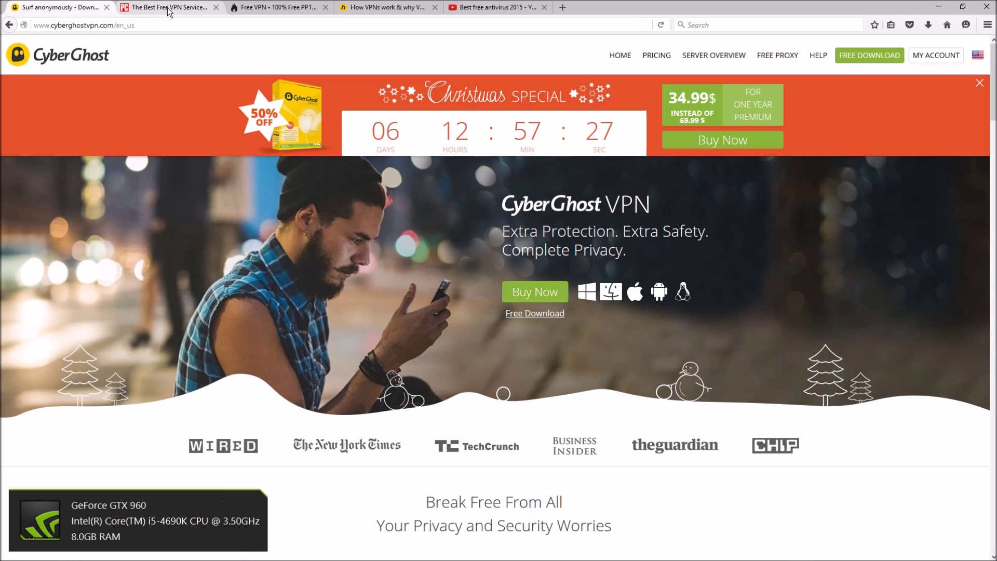
Minimize Firefox and maximize the connected CyberGhost 5.5 window, repositioning it before re-maximizing
{"action": "left_click", "coordinate": [938, 7]}
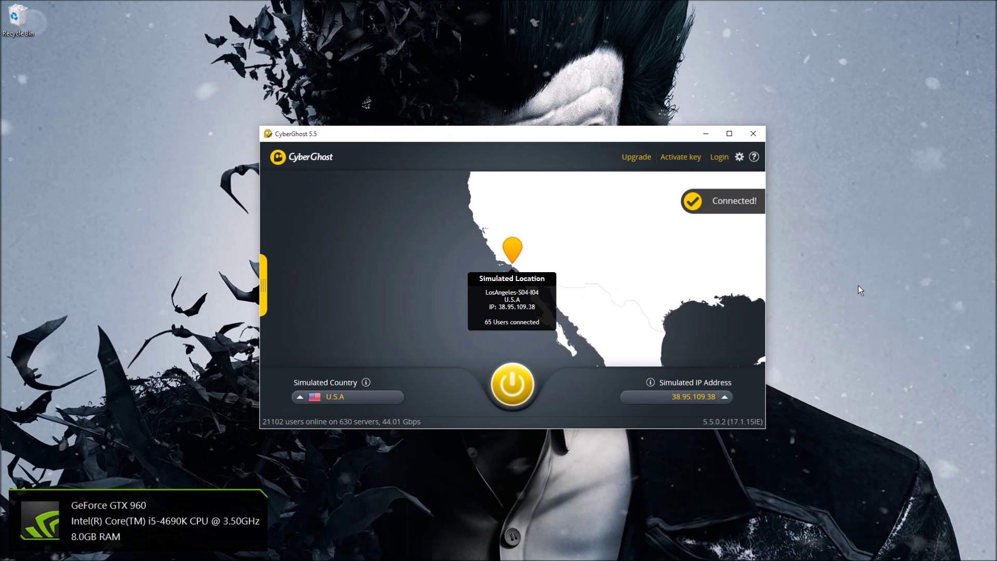
{"action": "left_click", "coordinate": [729, 133]}
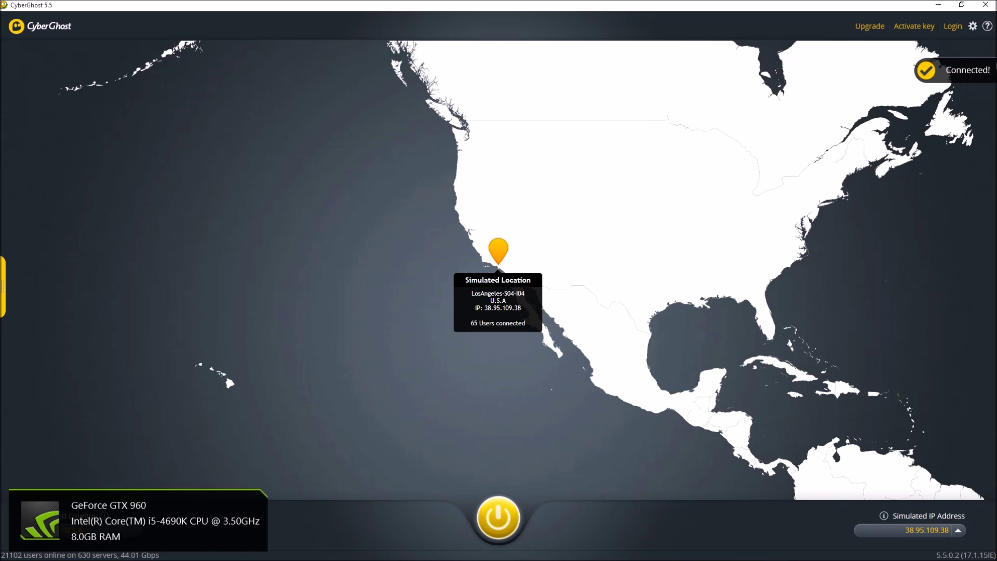
{"action": "left_click", "coordinate": [962, 5]}
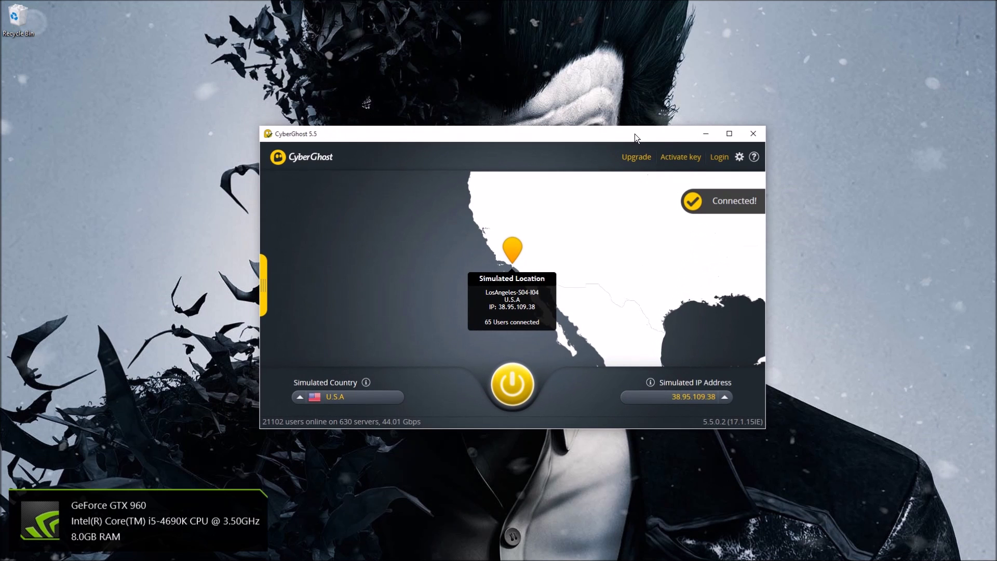
{"action": "left_click_drag", "start_coordinate": [635, 133], "coordinate": [552, 106]}
{"action": "mouse_move", "coordinate": [962, 558]}
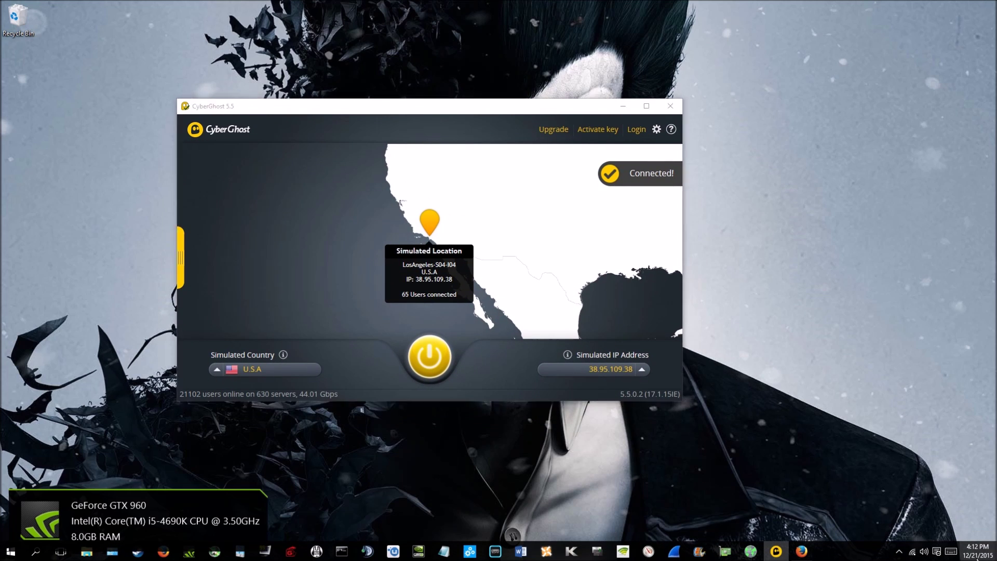
{"action": "left_click", "coordinate": [977, 551]}
{"action": "key", "text": "super+Up"}
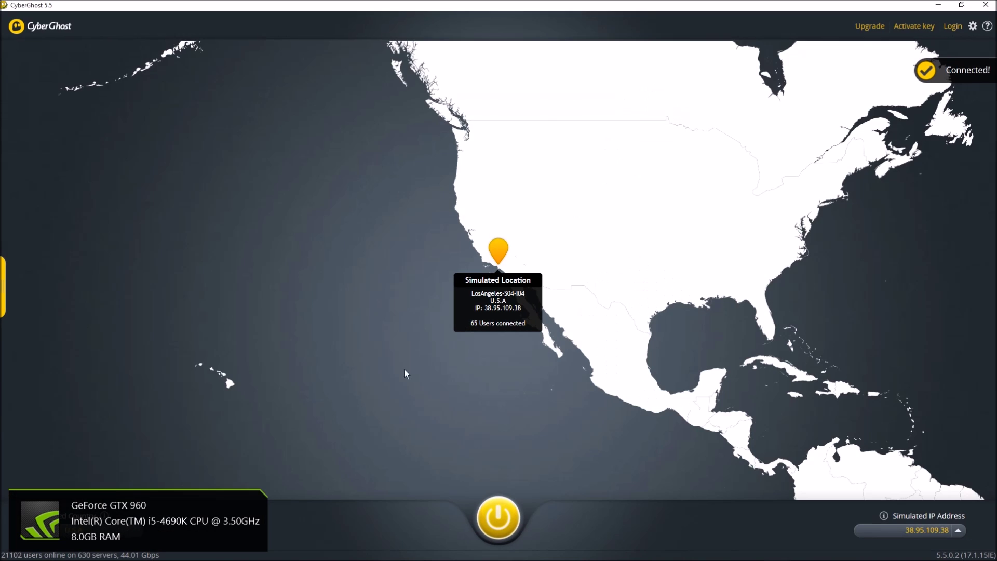
Open the Change Simulated IP server list and delete the 'U.S.A' search filter
{"action": "left_click", "coordinate": [958, 528]}
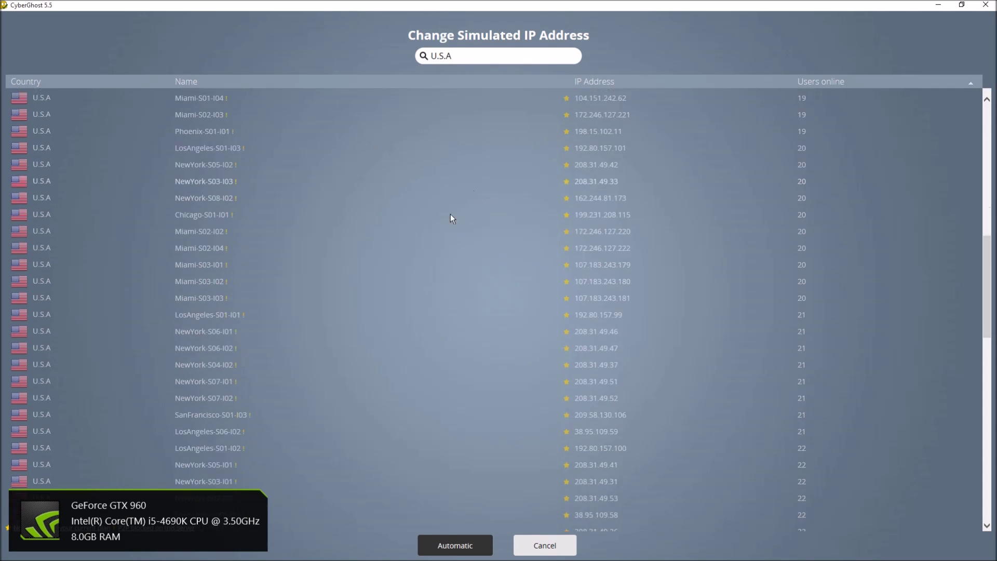
{"action": "scroll", "coordinate": [478, 225], "scroll_direction": "down", "scroll_amount": 3}
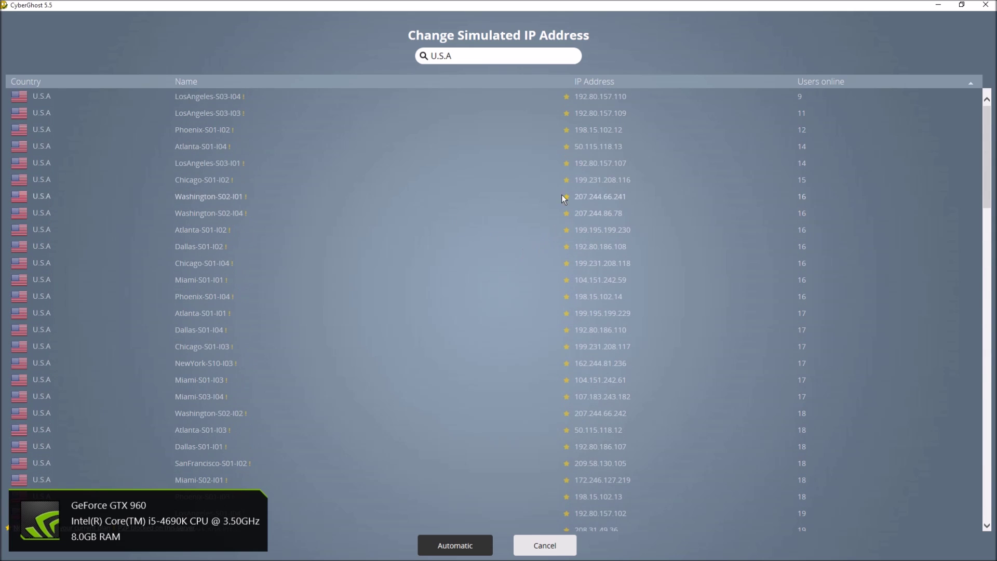
{"action": "left_click", "coordinate": [421, 54]}
{"action": "key", "text": "BackSpace"}
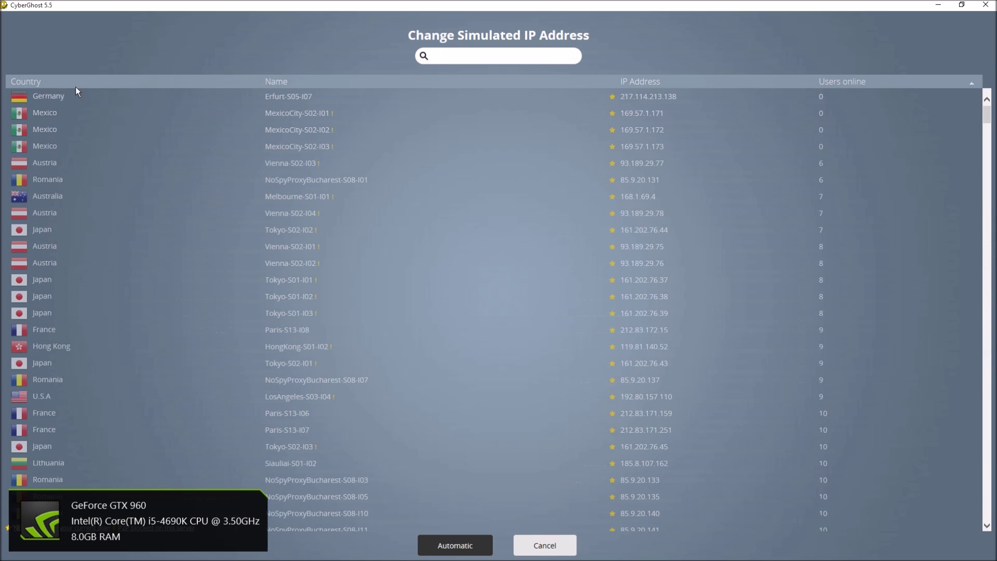
Scroll through the full server list of every country
{"action": "scroll", "coordinate": [214, 232], "scroll_direction": "down", "scroll_amount": 15}
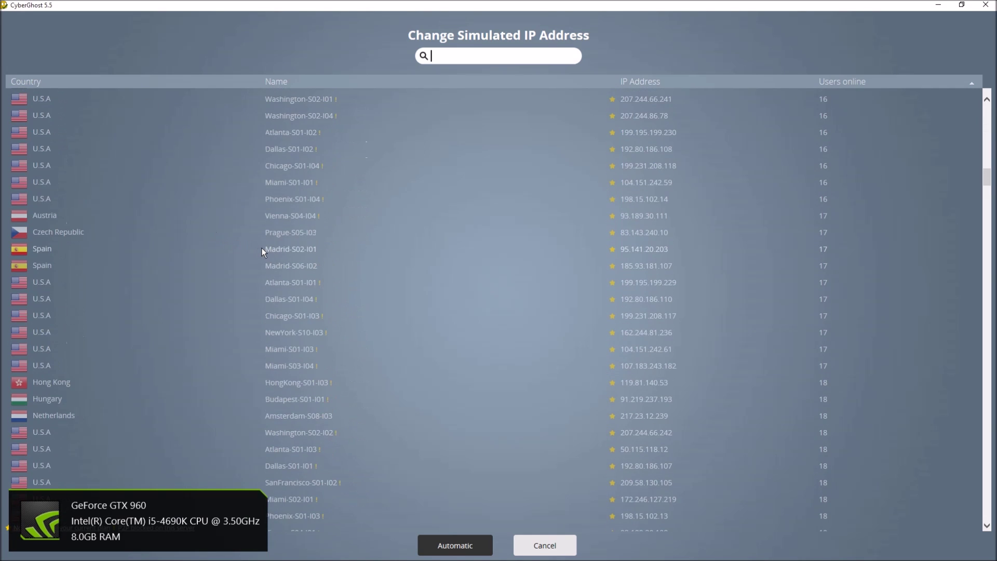
{"action": "scroll", "coordinate": [263, 248], "scroll_direction": "up", "scroll_amount": 15}
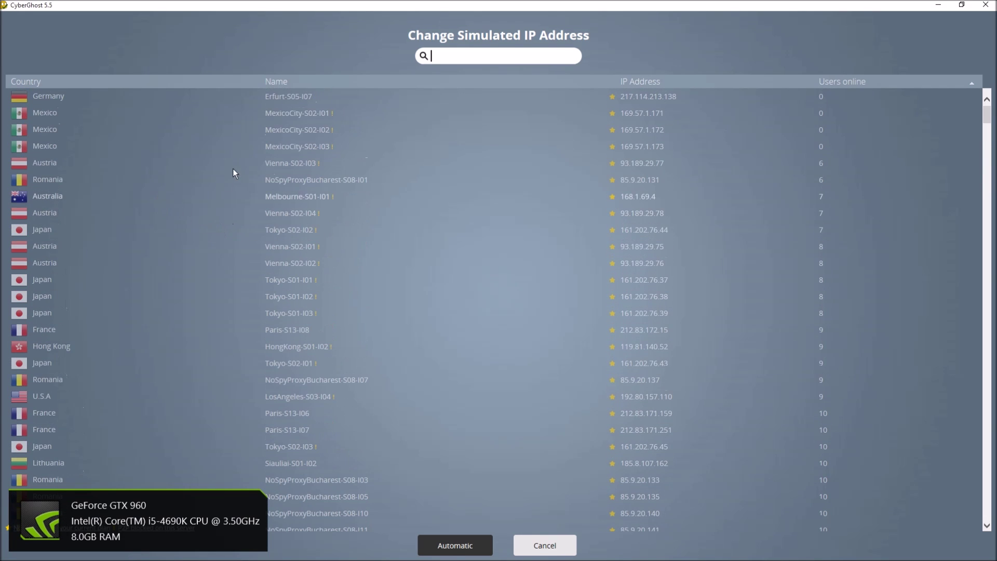
{"action": "scroll", "coordinate": [562, 275], "scroll_direction": "down", "scroll_amount": 10}
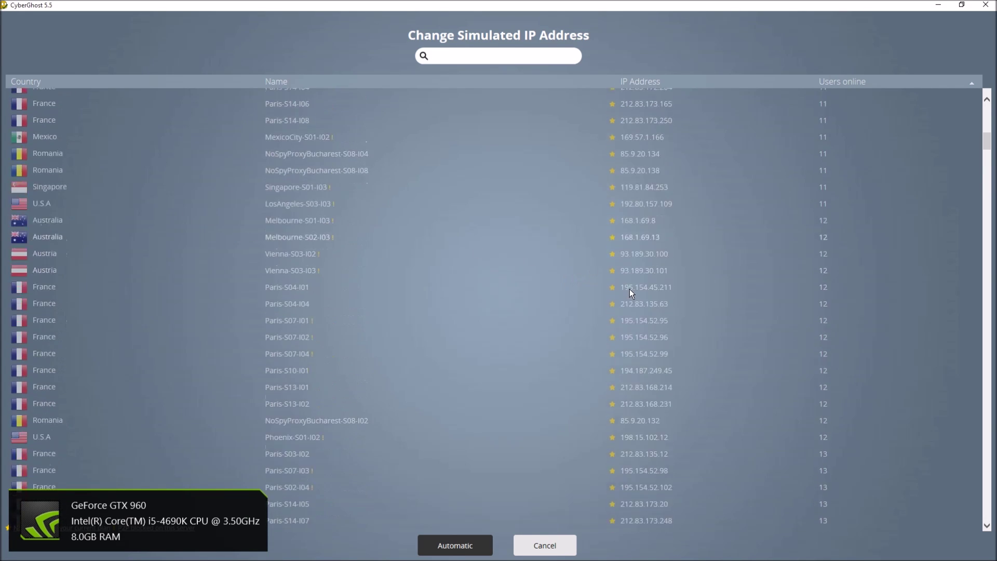
{"action": "scroll", "coordinate": [648, 314], "scroll_direction": "down", "scroll_amount": 8}
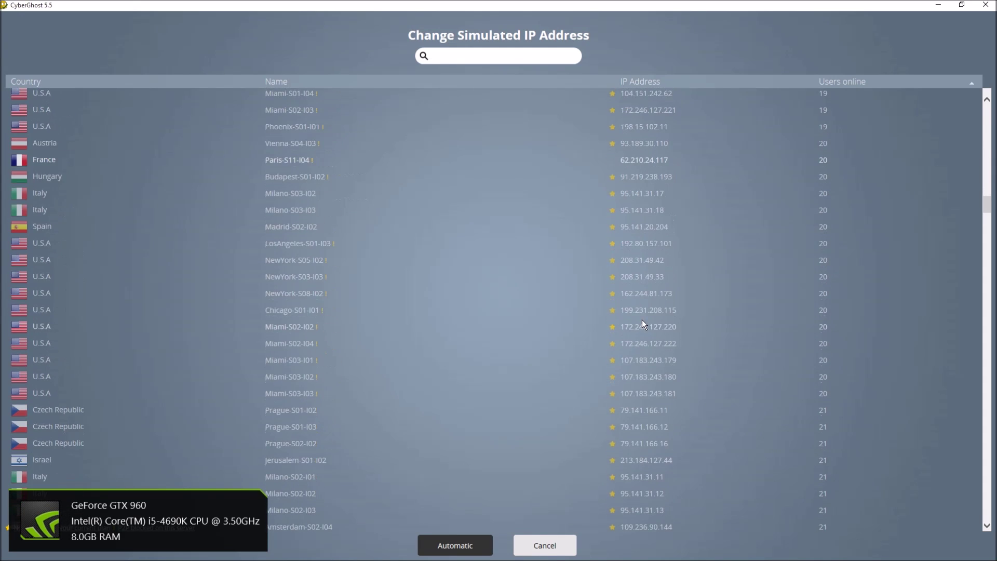
{"action": "scroll", "coordinate": [629, 288], "scroll_direction": "down", "scroll_amount": 1}
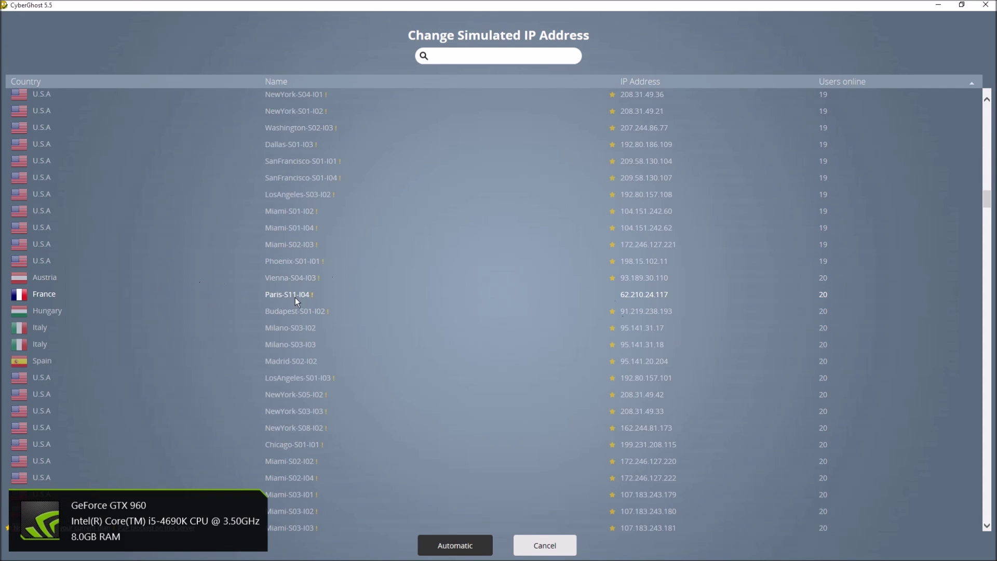
{"action": "scroll", "coordinate": [614, 316], "scroll_direction": "down", "scroll_amount": 5}
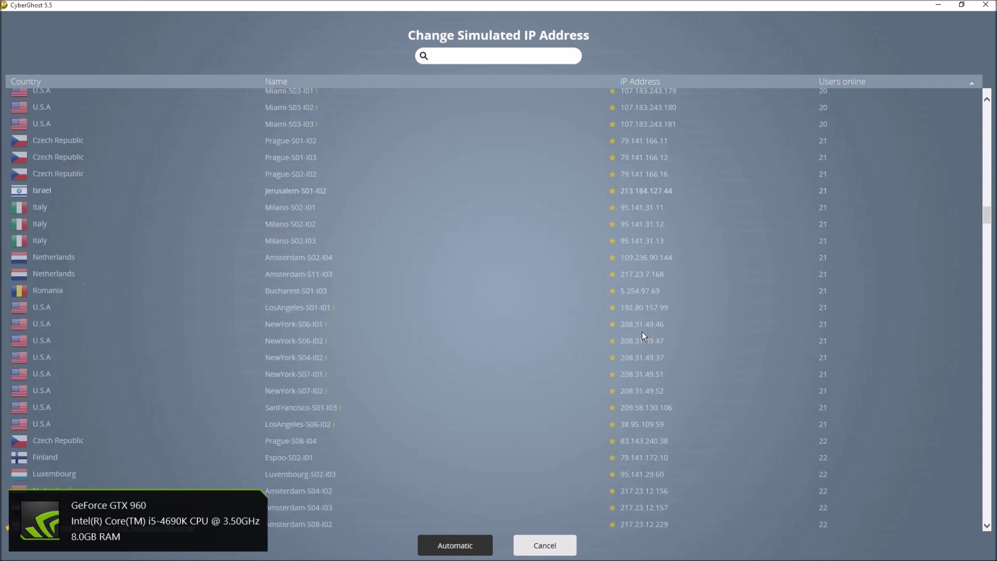
{"action": "scroll", "coordinate": [643, 370], "scroll_direction": "down", "scroll_amount": 4}
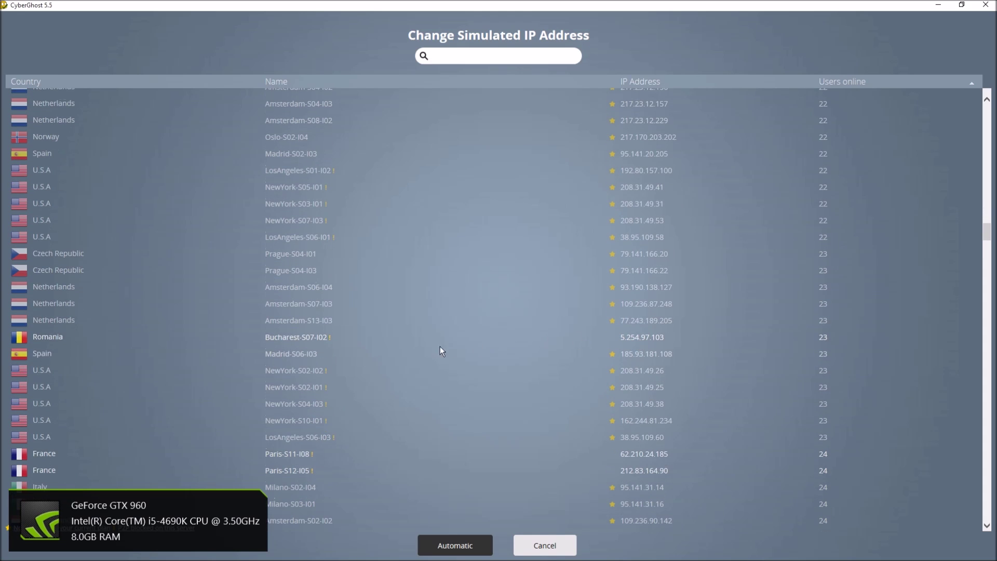
{"action": "scroll", "coordinate": [634, 344], "scroll_direction": "down", "scroll_amount": 5}
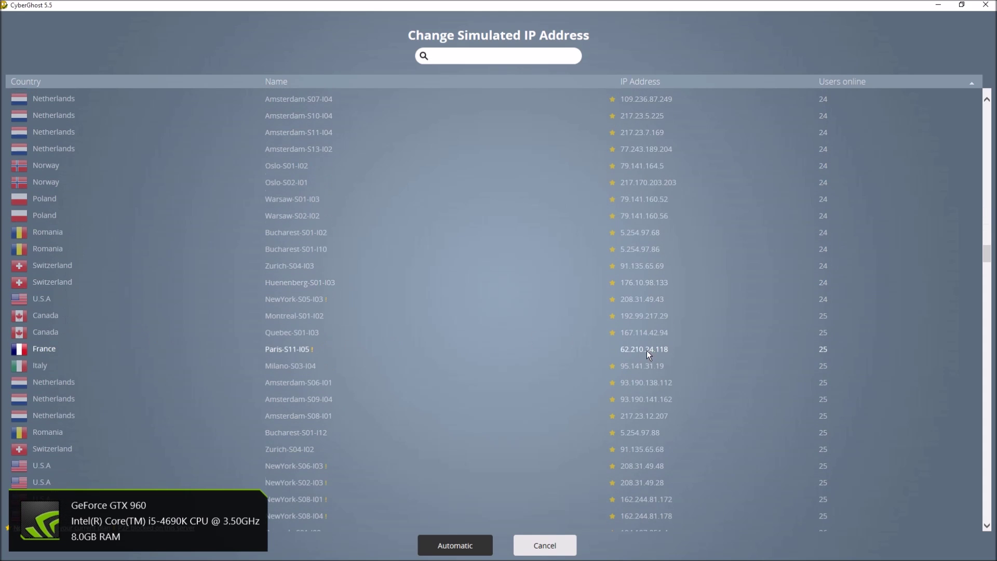
{"action": "scroll", "coordinate": [466, 356], "scroll_direction": "down", "scroll_amount": 10}
{"action": "scroll", "coordinate": [709, 369], "scroll_direction": "down", "scroll_amount": 8}
{"action": "left_click_drag", "start_coordinate": [988, 326], "coordinate": [981, 512]}
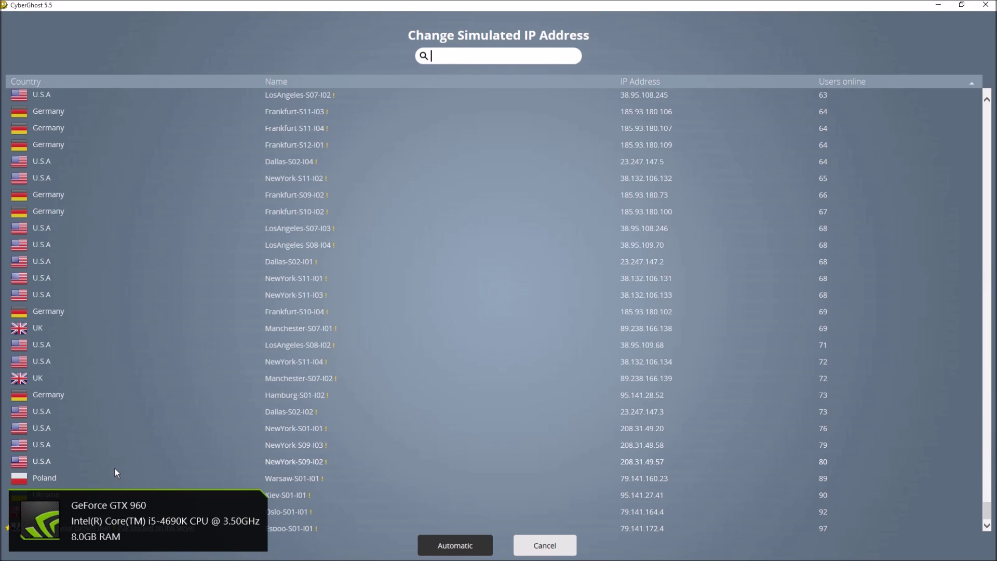
{"action": "scroll", "coordinate": [139, 474], "scroll_direction": "up", "scroll_amount": 10}
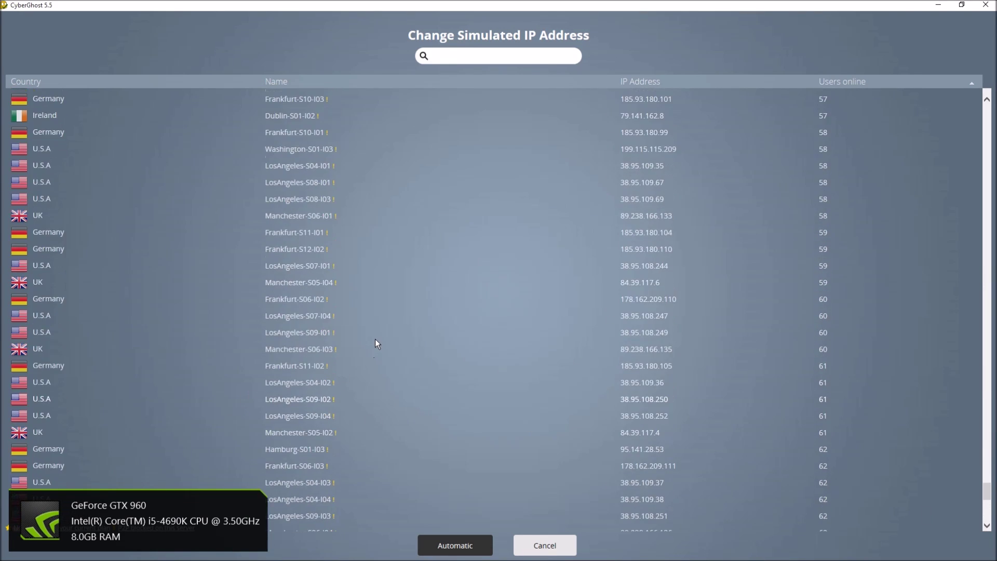
{"action": "scroll", "coordinate": [376, 343], "scroll_direction": "up", "scroll_amount": 5}
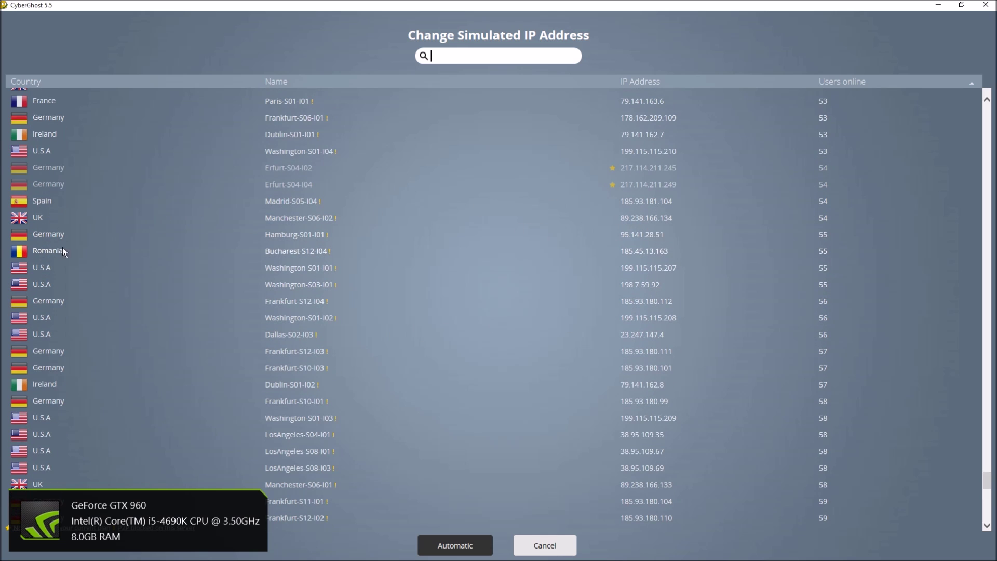
{"action": "scroll", "coordinate": [101, 451], "scroll_direction": "down", "scroll_amount": 12}
{"action": "scroll", "coordinate": [118, 453], "scroll_direction": "down", "scroll_amount": 4}
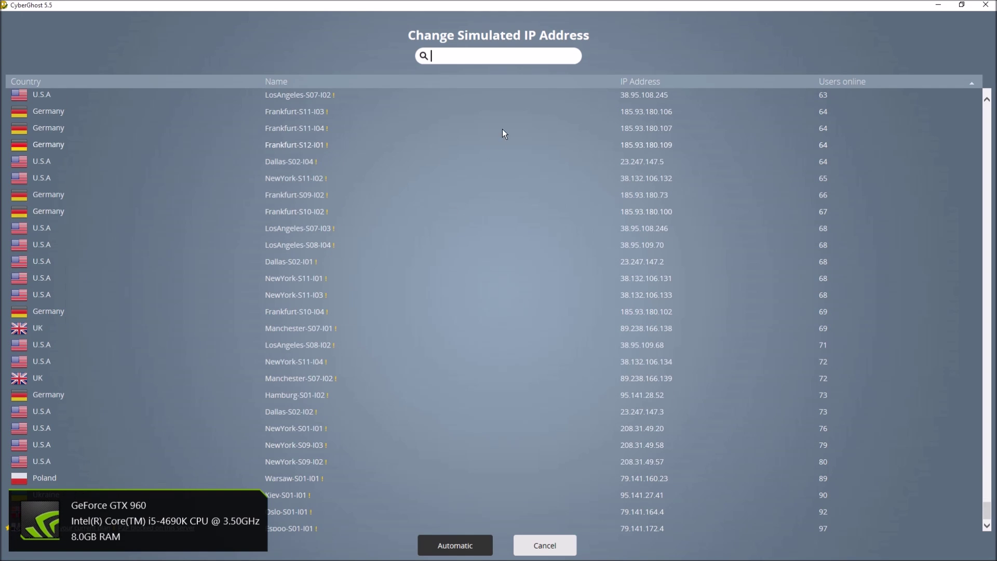
{"action": "scroll", "coordinate": [322, 269], "scroll_direction": "up", "scroll_amount": 3}
{"action": "scroll", "coordinate": [102, 393], "scroll_direction": "down", "scroll_amount": 3}
Select the Germany Frankfurt-S10-I04 server, then cancel the reconnect to keep the current connection
{"action": "left_click", "coordinate": [50, 311]}
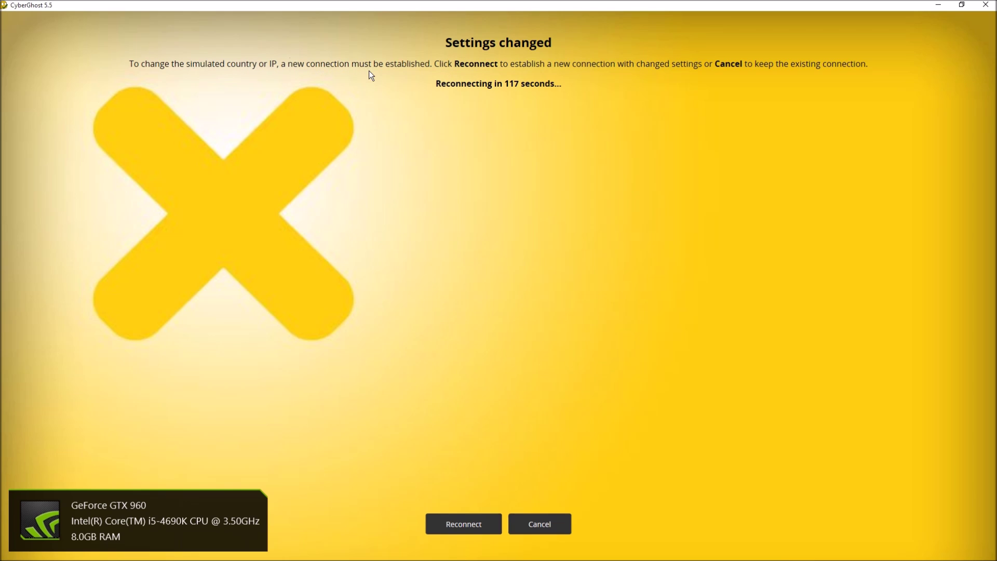
{"action": "left_click", "coordinate": [530, 522]}
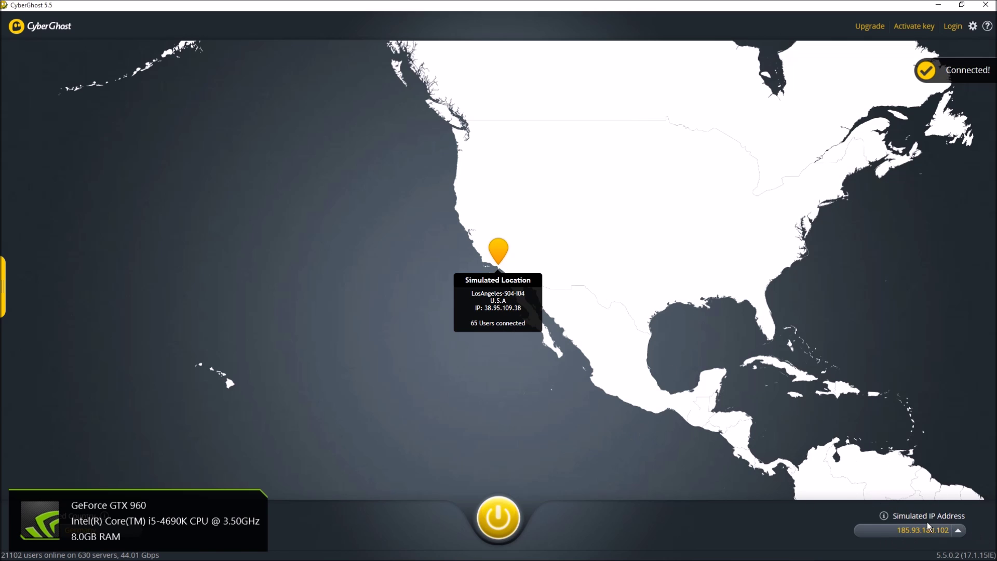
Confirm the German server, dismiss the 'Upgrade now!' notice, and reopen the Germany server list
{"action": "left_click", "coordinate": [953, 535]}
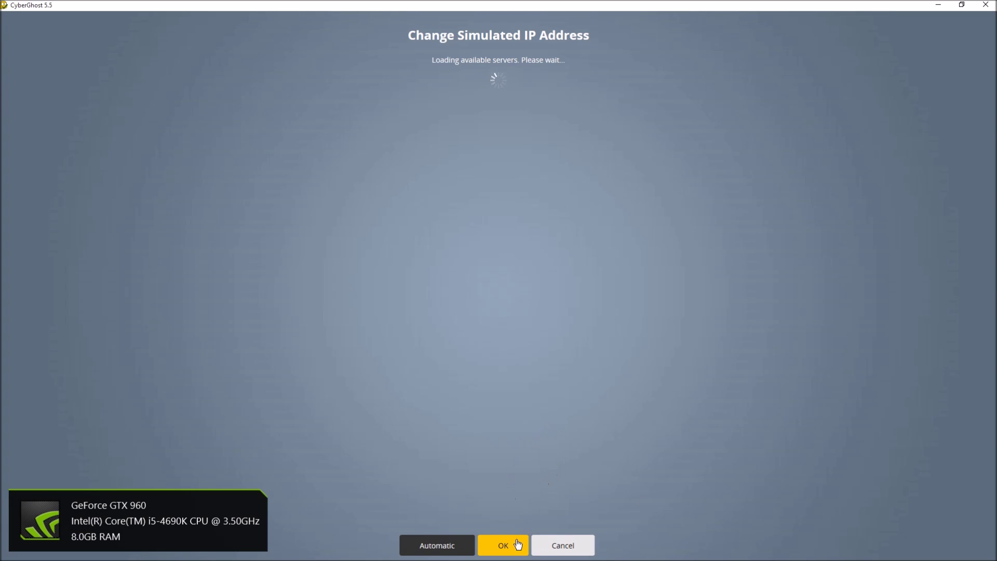
{"action": "left_click", "coordinate": [514, 546]}
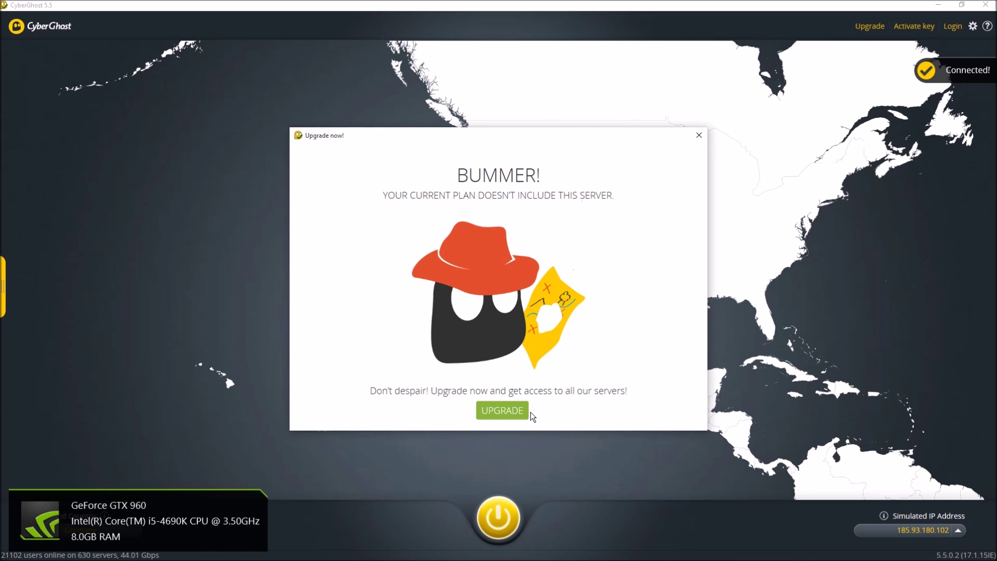
{"action": "left_click", "coordinate": [699, 135]}
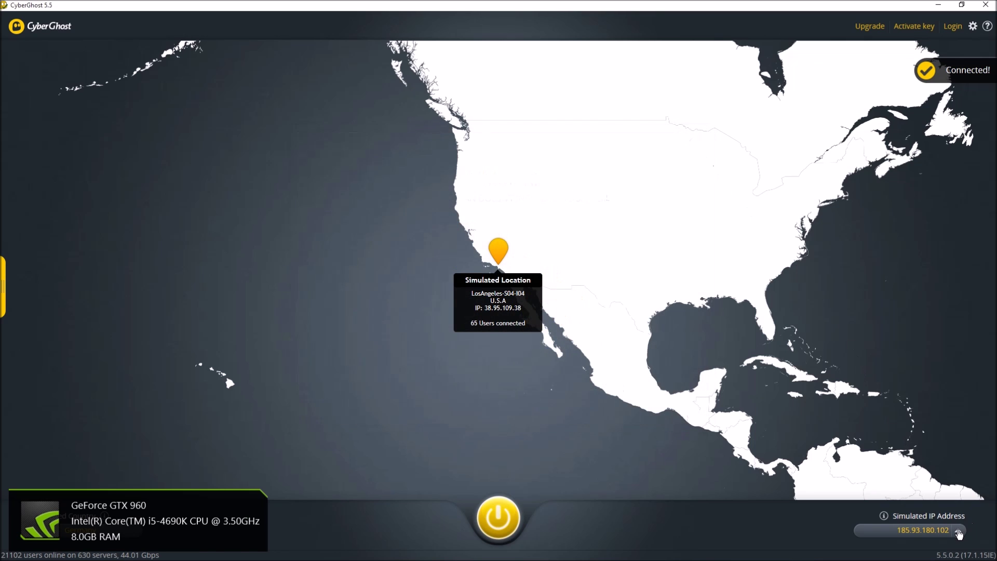
{"action": "left_click", "coordinate": [959, 532]}
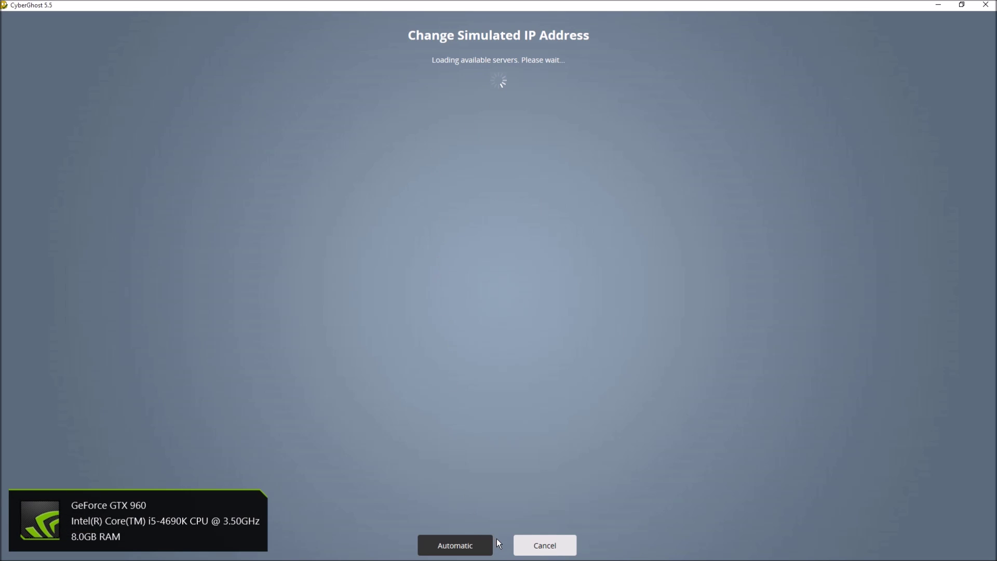
Delete the Germany search text and scroll through servers from every country
{"action": "scroll", "coordinate": [678, 189], "scroll_direction": "down", "scroll_amount": 10}
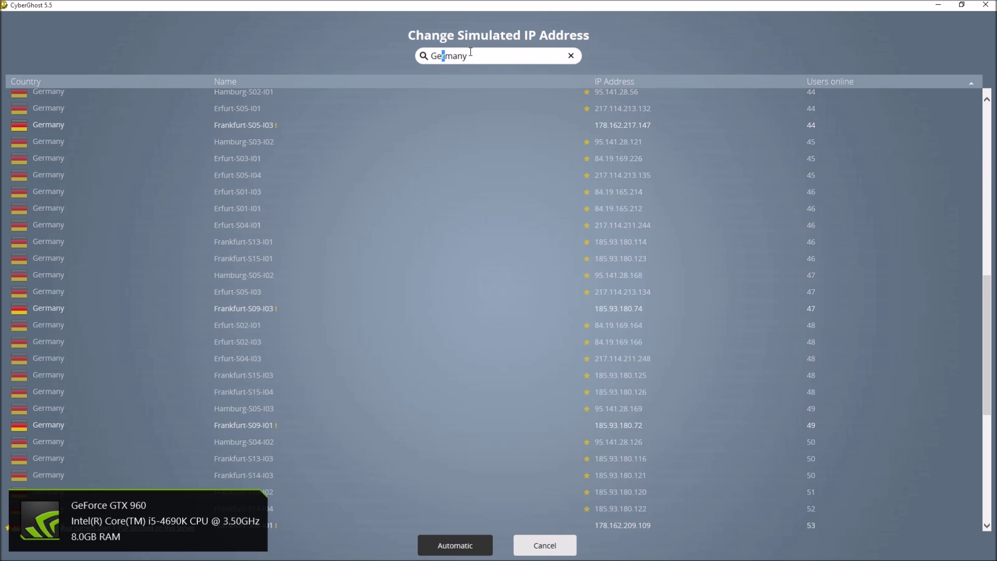
{"action": "left_click_drag", "start_coordinate": [470, 52], "coordinate": [405, 59]}
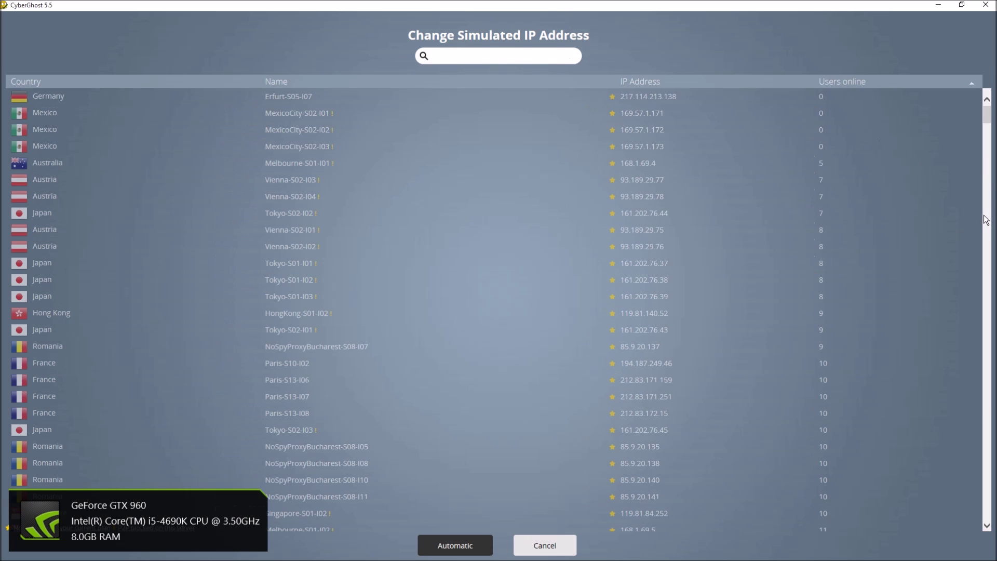
{"action": "left_click_drag", "start_coordinate": [986, 121], "coordinate": [989, 512]}
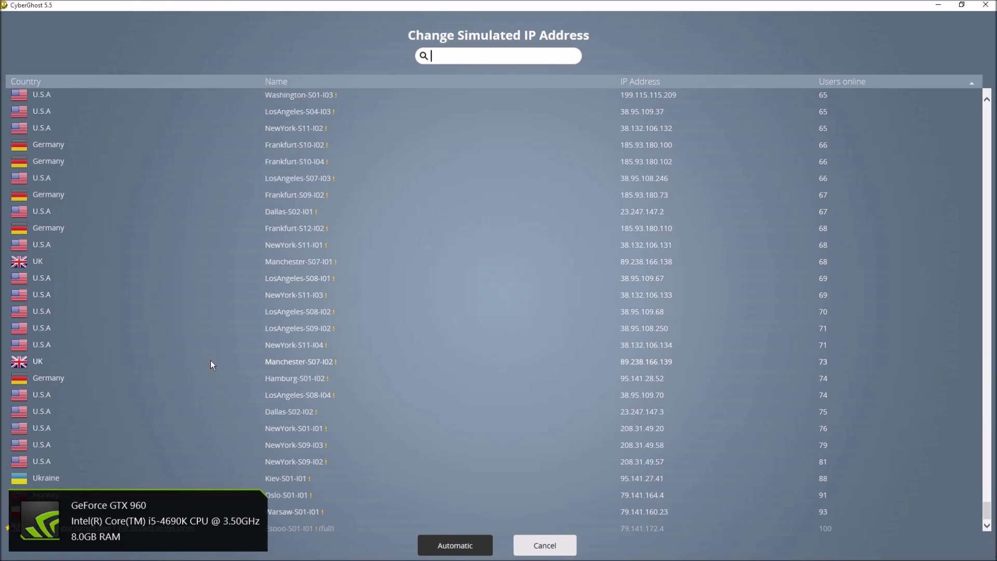
{"action": "scroll", "coordinate": [145, 365], "scroll_direction": "up", "scroll_amount": 15}
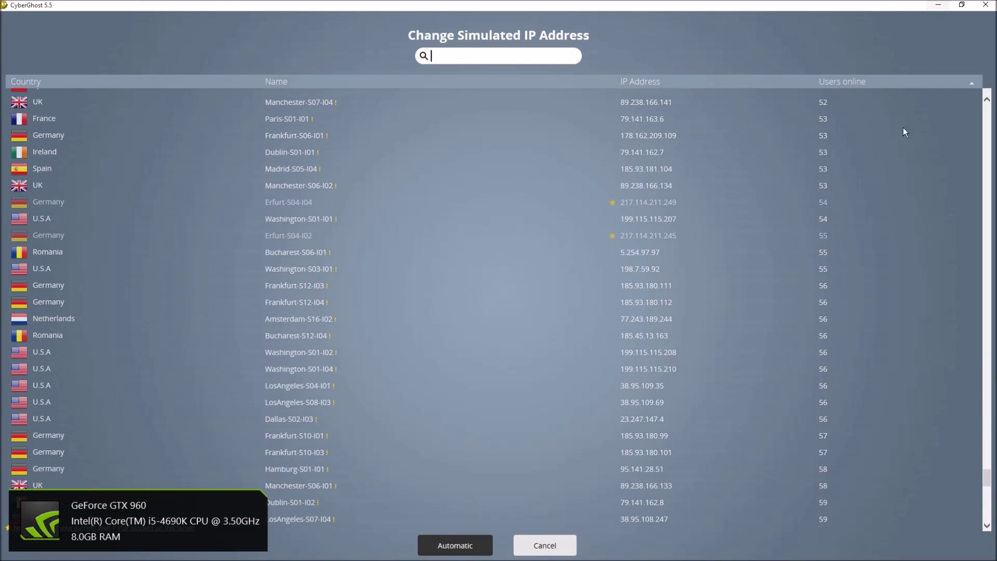
{"action": "scroll", "coordinate": [896, 147], "scroll_direction": "down", "scroll_amount": 15}
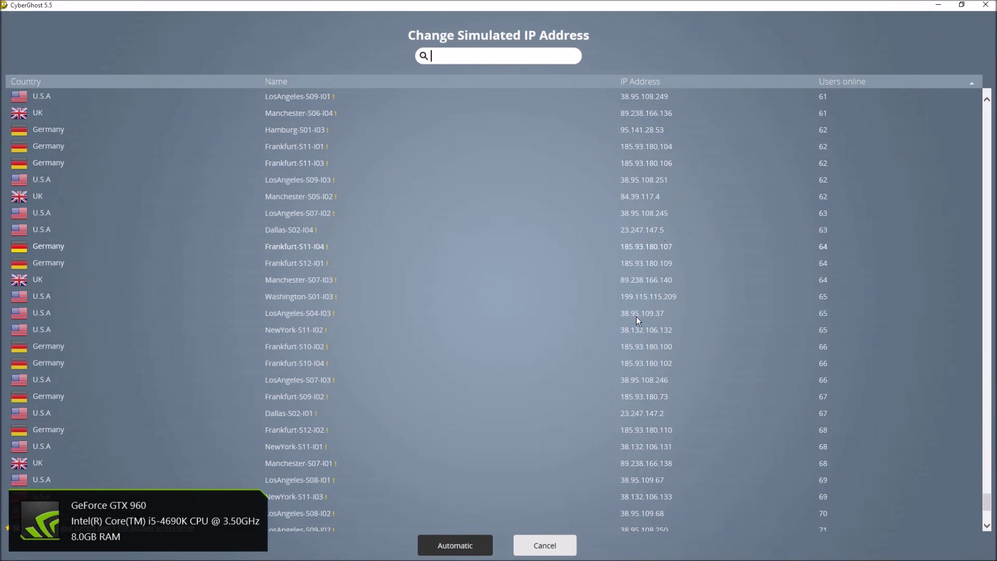
{"action": "scroll", "coordinate": [638, 322], "scroll_direction": "down", "scroll_amount": 5}
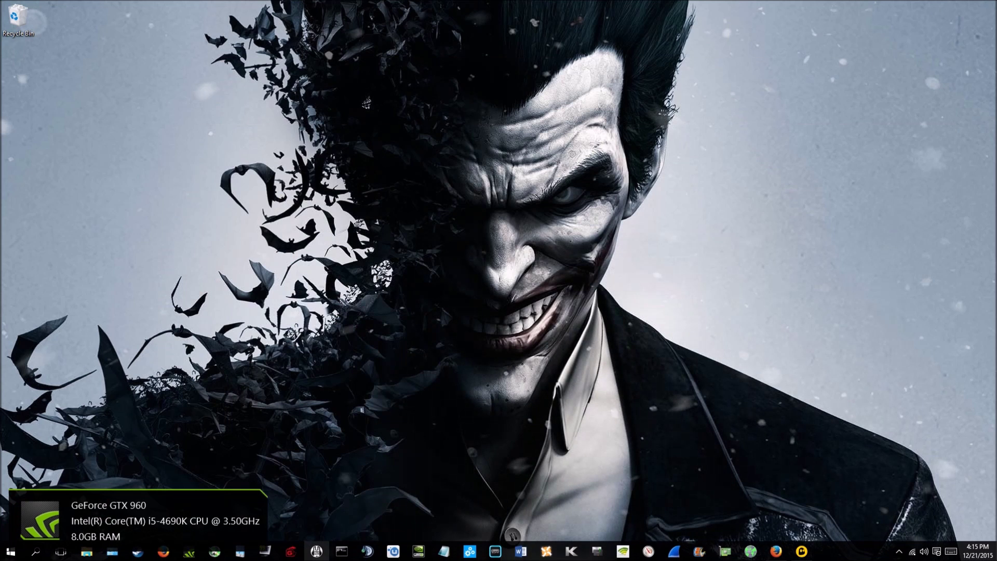
In Firefox, replace the YouTube tab's address with 'google' to load Google's Belgian homepage
{"action": "left_click", "coordinate": [776, 551]}
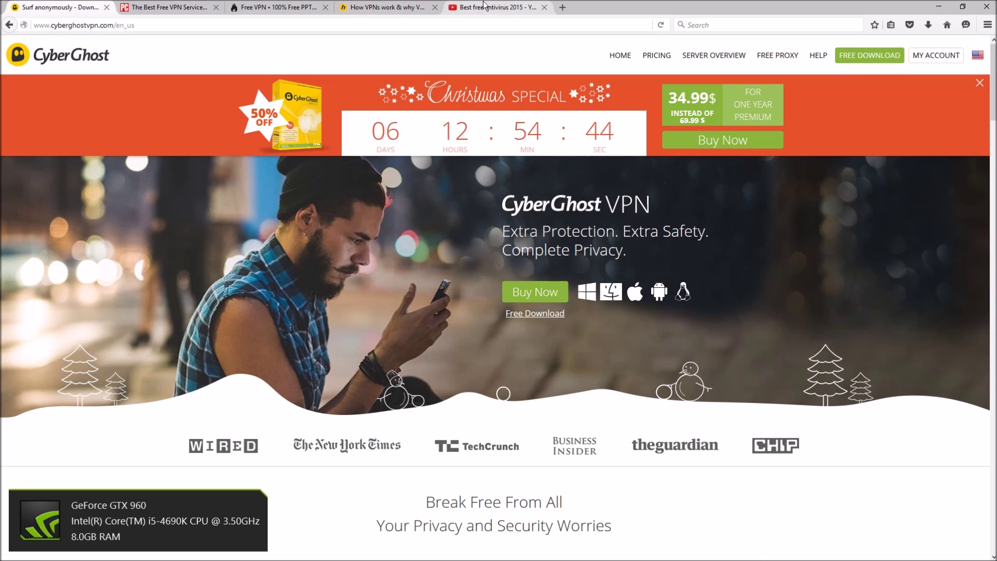
{"action": "left_click", "coordinate": [487, 6]}
{"action": "left_click", "coordinate": [482, 26]}
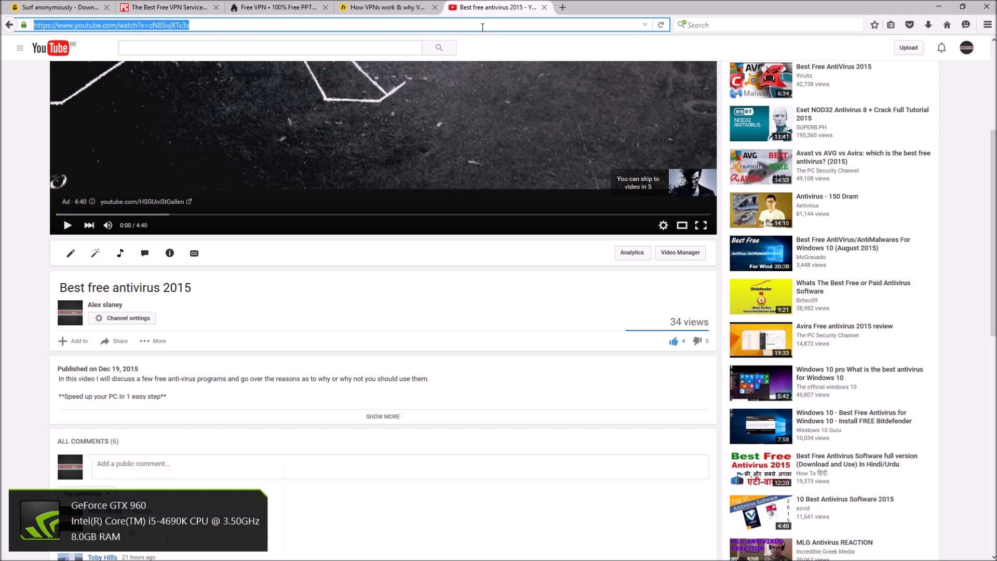
{"action": "type", "text": "google.be/?gws_rd=cr,ssl&ei=6Wt4VvqlDcWSmQHovr_gBQ"}
{"action": "key", "text": "Return"}
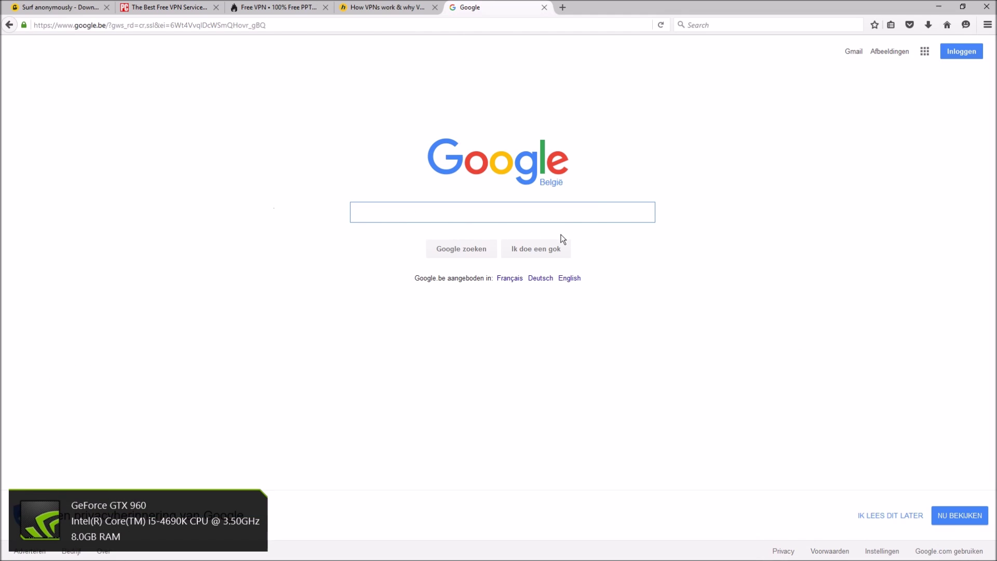
{"action": "mouse_move", "coordinate": [468, 560]}
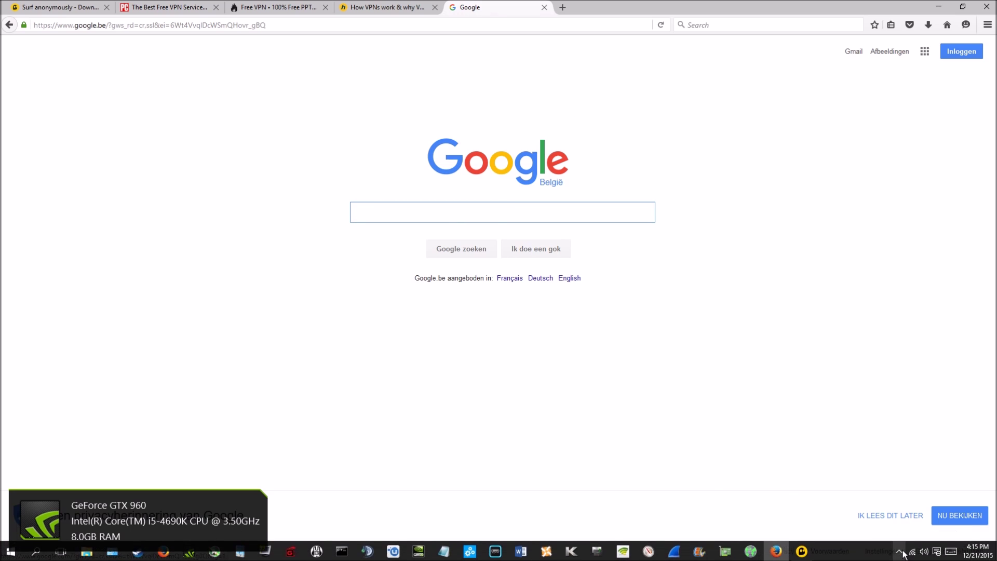
Bring back the CyberGhost server list and scroll up through it
{"action": "left_click", "coordinate": [801, 551]}
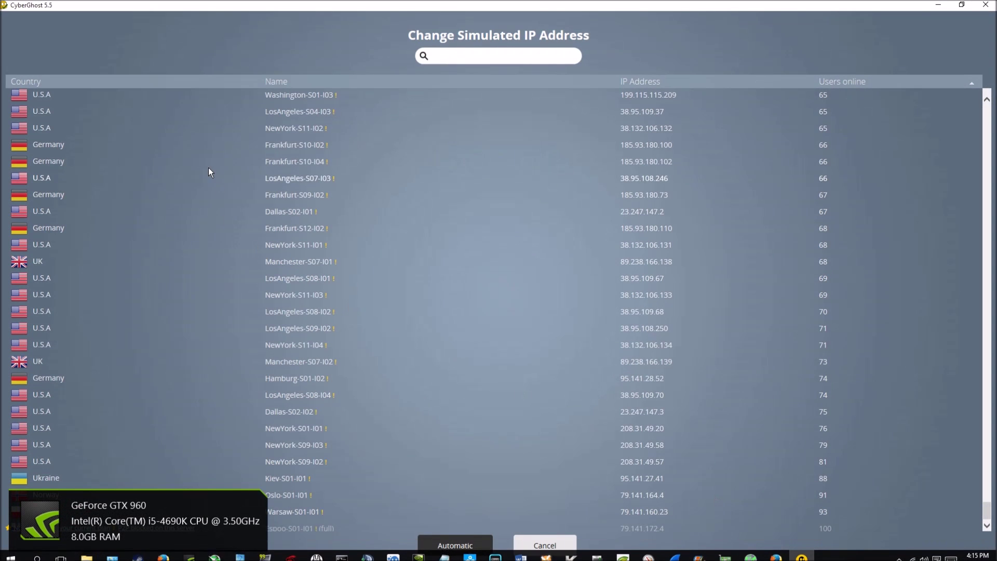
{"action": "scroll", "coordinate": [257, 182], "scroll_direction": "up", "scroll_amount": 3}
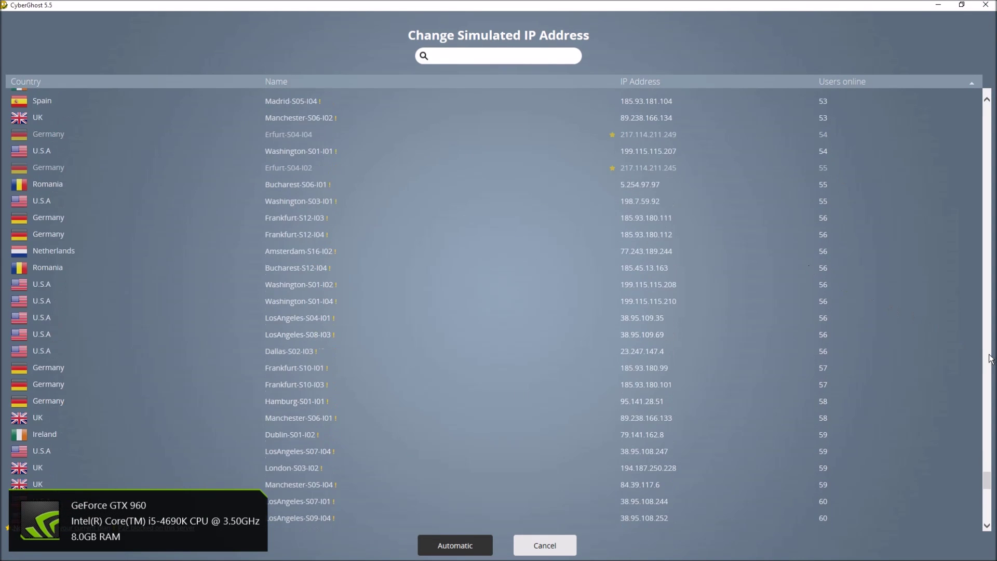
{"action": "scroll", "coordinate": [966, 468], "scroll_direction": "down", "scroll_amount": 3}
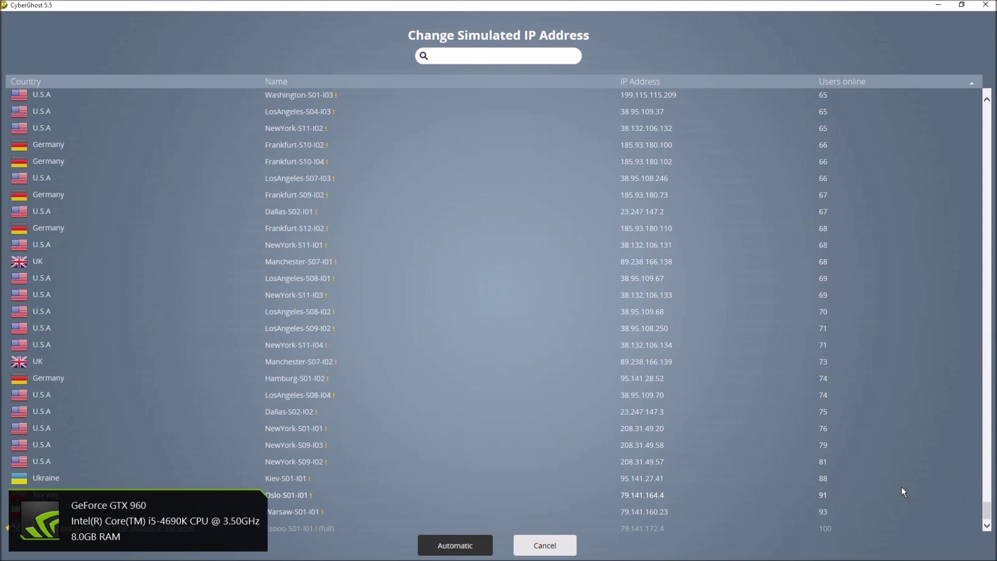
{"action": "scroll", "coordinate": [51, 444], "scroll_direction": "up", "scroll_amount": 15}
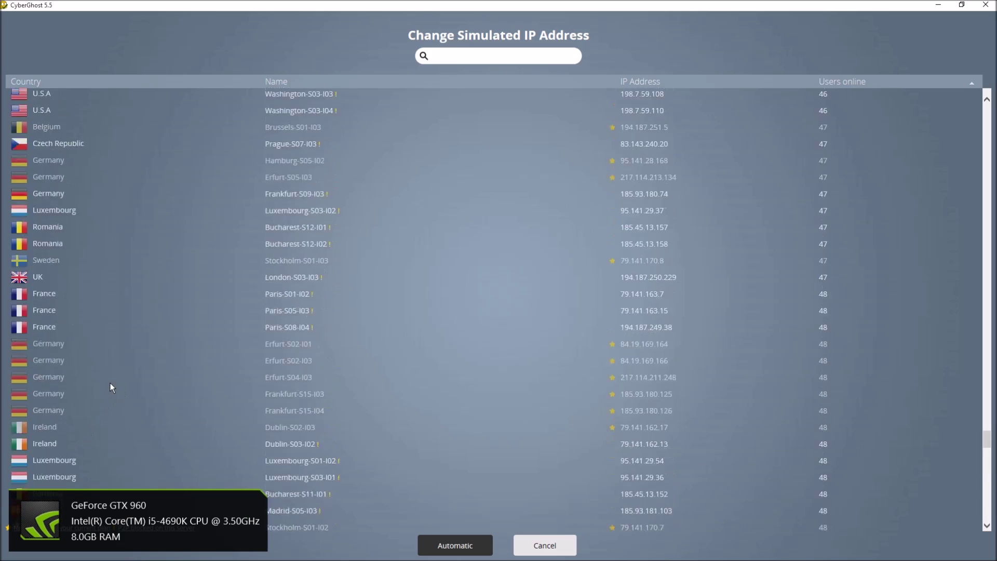
{"action": "scroll", "coordinate": [111, 383], "scroll_direction": "up", "scroll_amount": 15}
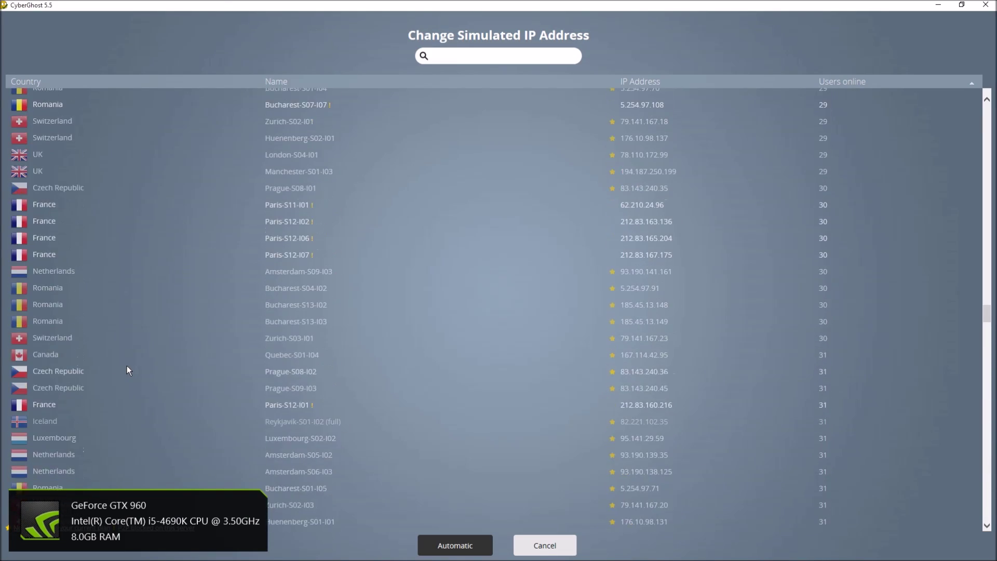
{"action": "scroll", "coordinate": [133, 364], "scroll_direction": "up", "scroll_amount": 15}
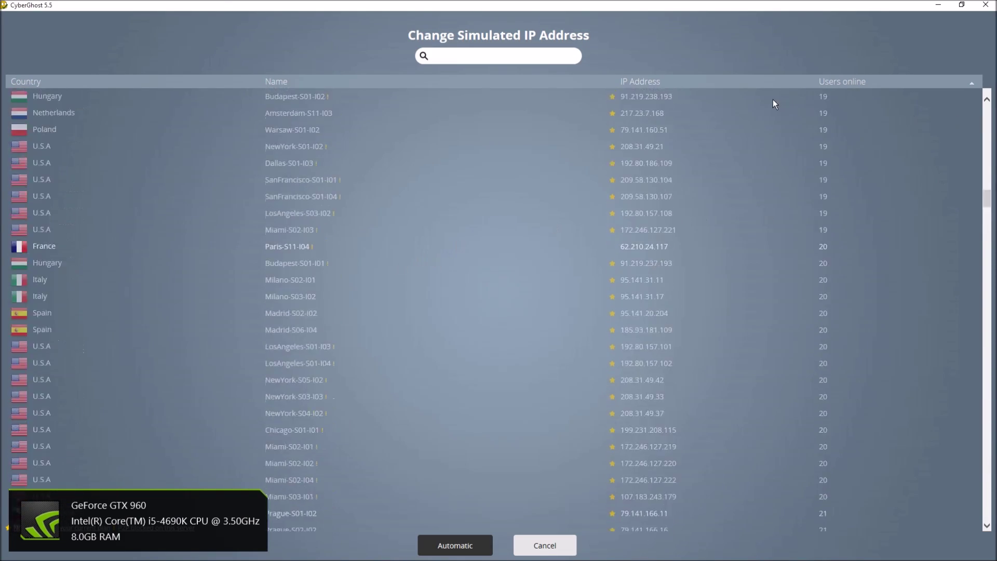
{"action": "scroll", "coordinate": [449, 87], "scroll_direction": "up", "scroll_amount": 5}
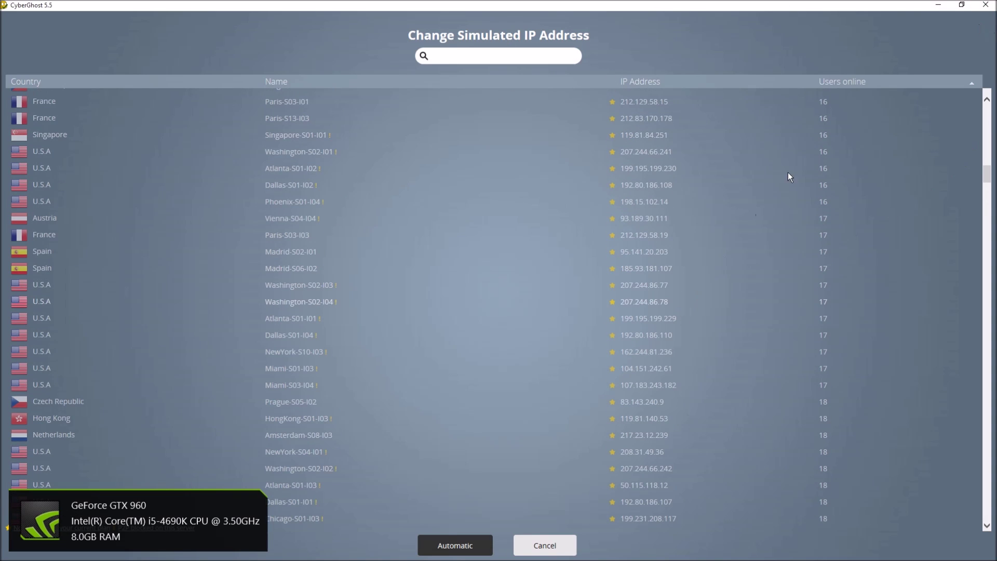
Cancel the server list, restore CyberGhost's window size, and show Firefox's VPNBook tab
{"action": "left_click", "coordinate": [545, 544]}
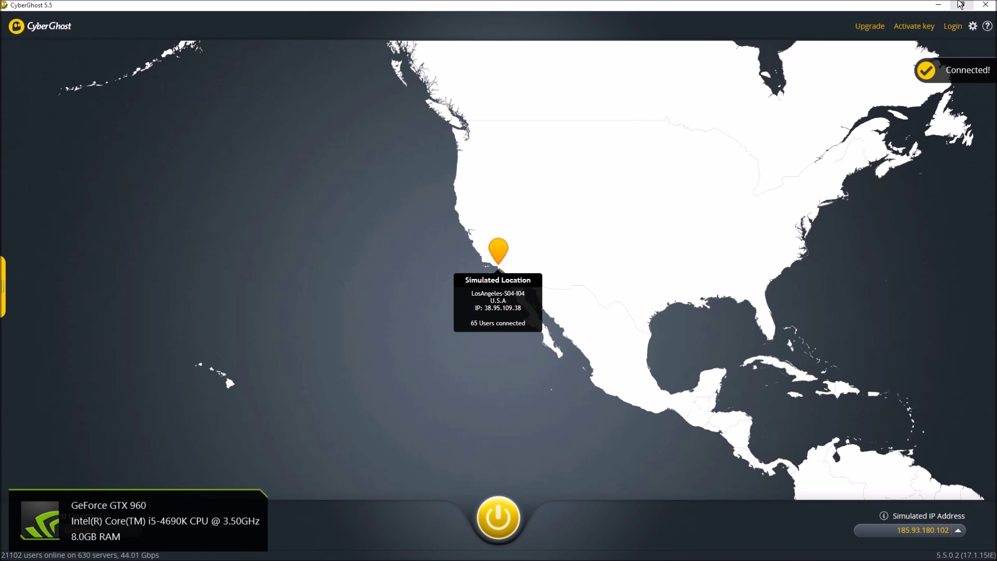
{"action": "left_click", "coordinate": [967, 5]}
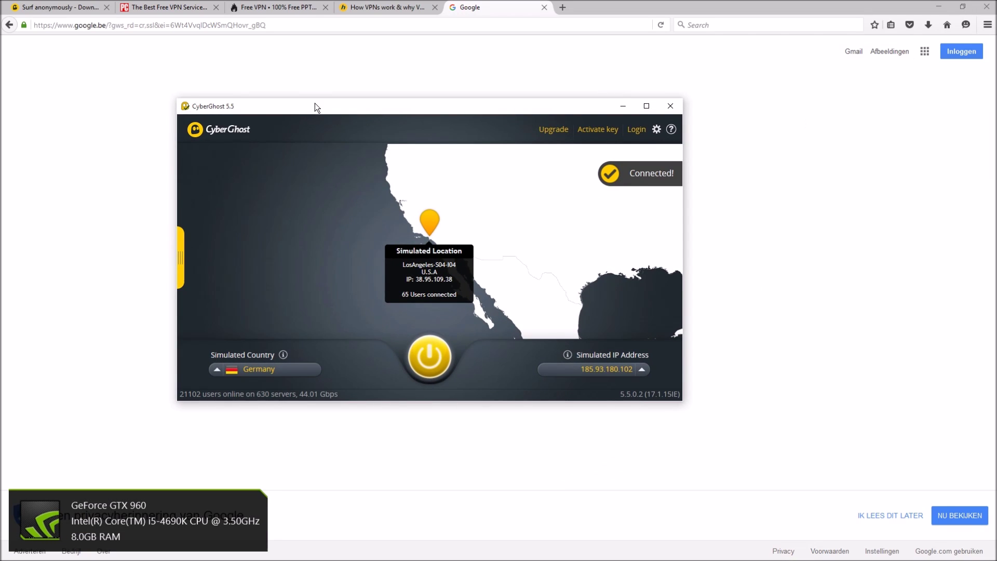
{"action": "left_click", "coordinate": [275, 12]}
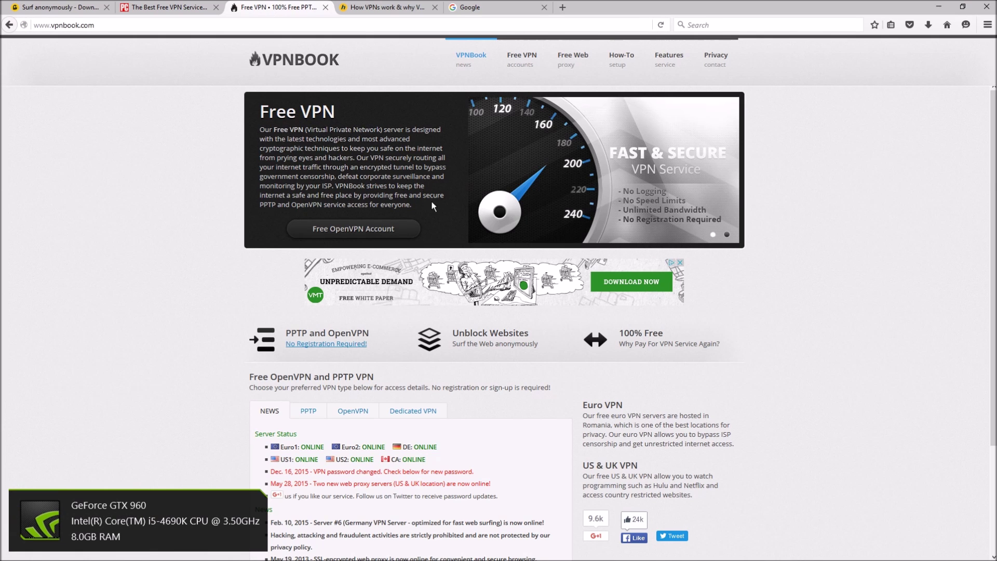
Flip through the tabs, then close the How VPNs work and Google tabs
{"action": "left_click", "coordinate": [78, 8]}
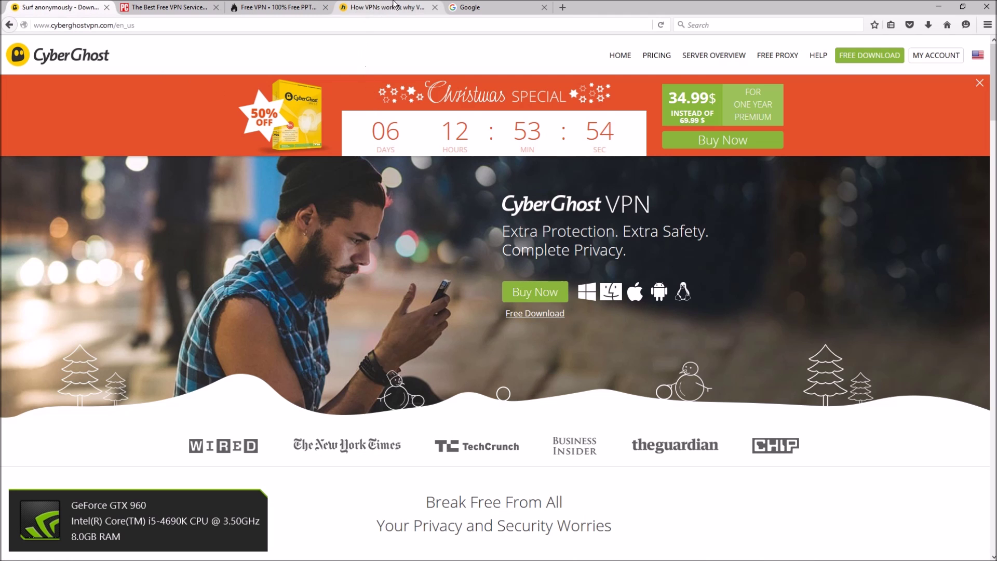
{"action": "left_click", "coordinate": [168, 7]}
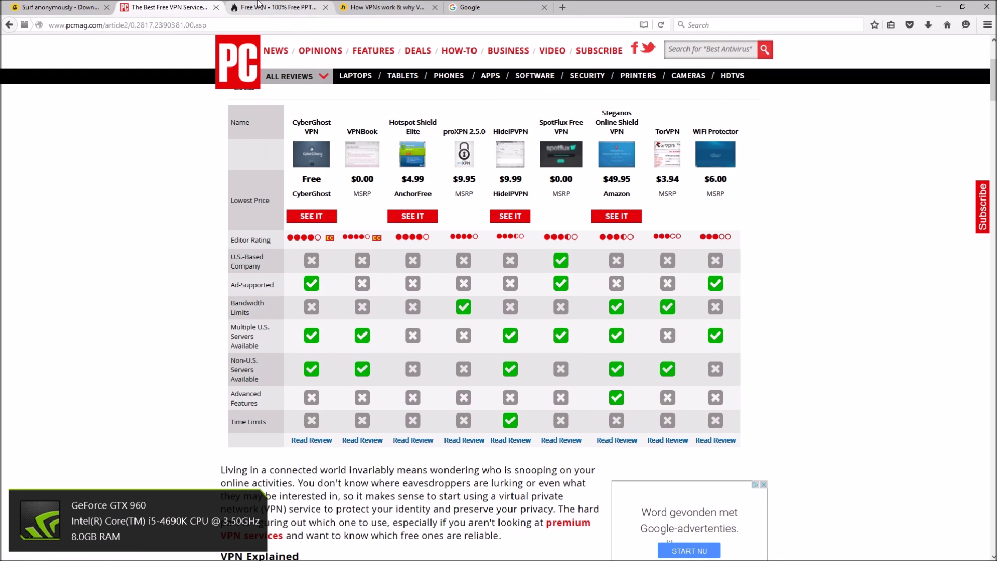
{"action": "left_click", "coordinate": [267, 7]}
{"action": "left_click", "coordinate": [434, 7]}
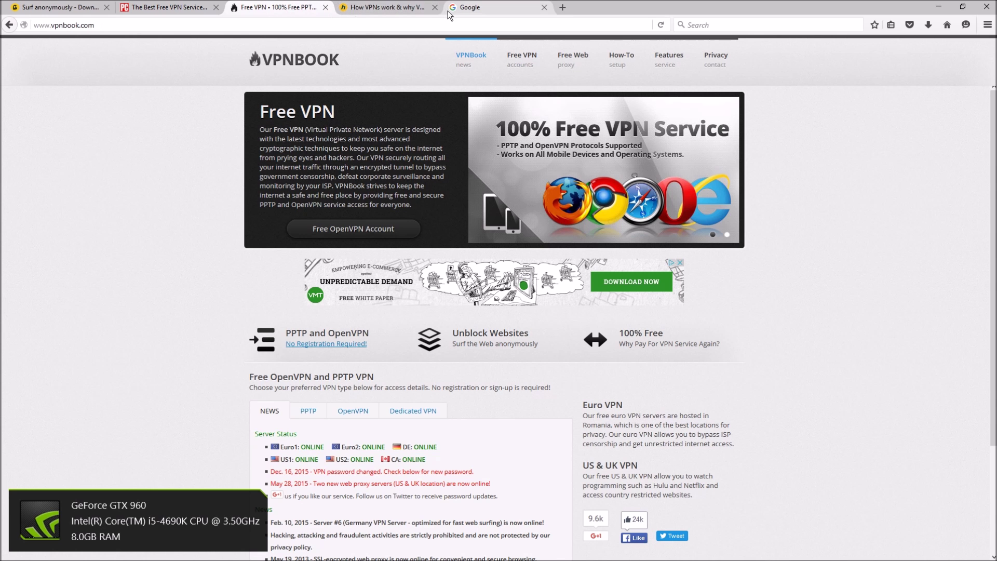
{"action": "left_click", "coordinate": [435, 8]}
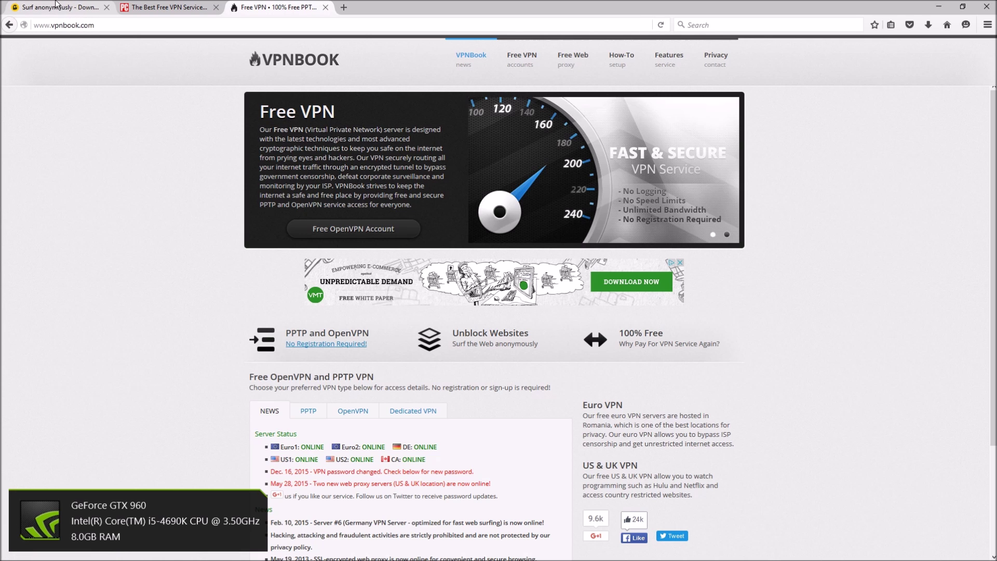
Return to the CyberGhost website tab, then bring the CyberGhost app up full screen
{"action": "left_click", "coordinate": [58, 10]}
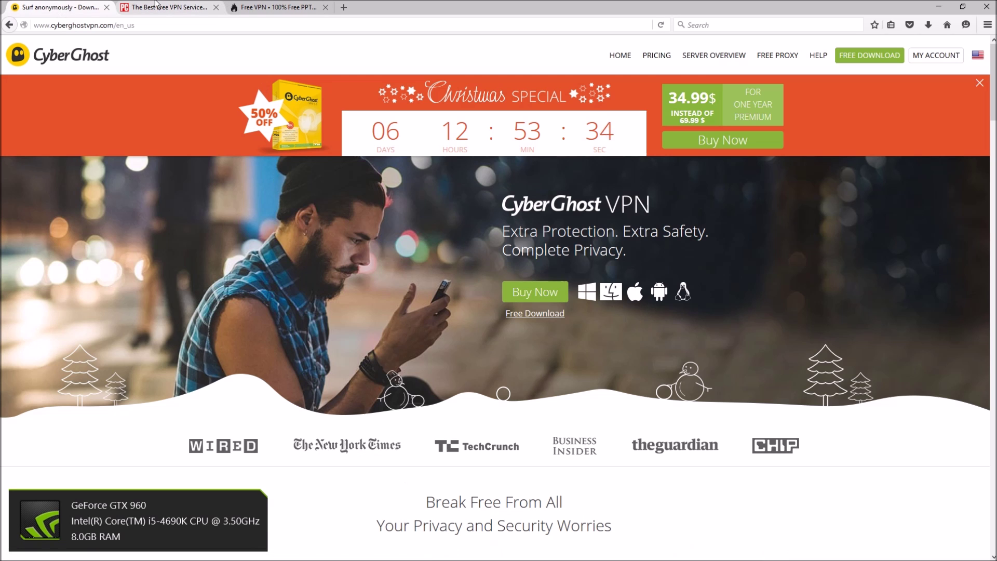
{"action": "left_click", "coordinate": [154, 7]}
{"action": "left_click", "coordinate": [64, 6]}
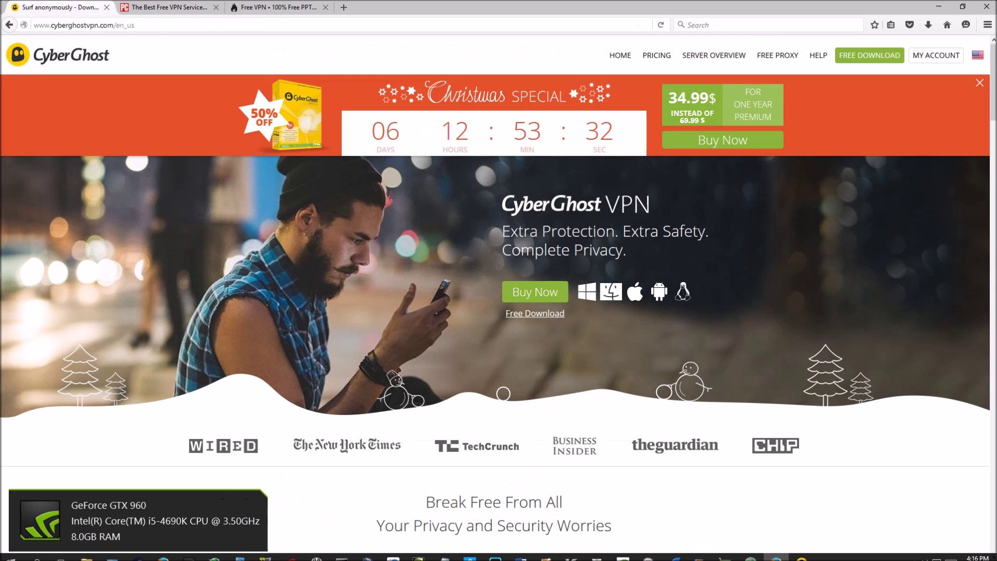
{"action": "left_click", "coordinate": [805, 555]}
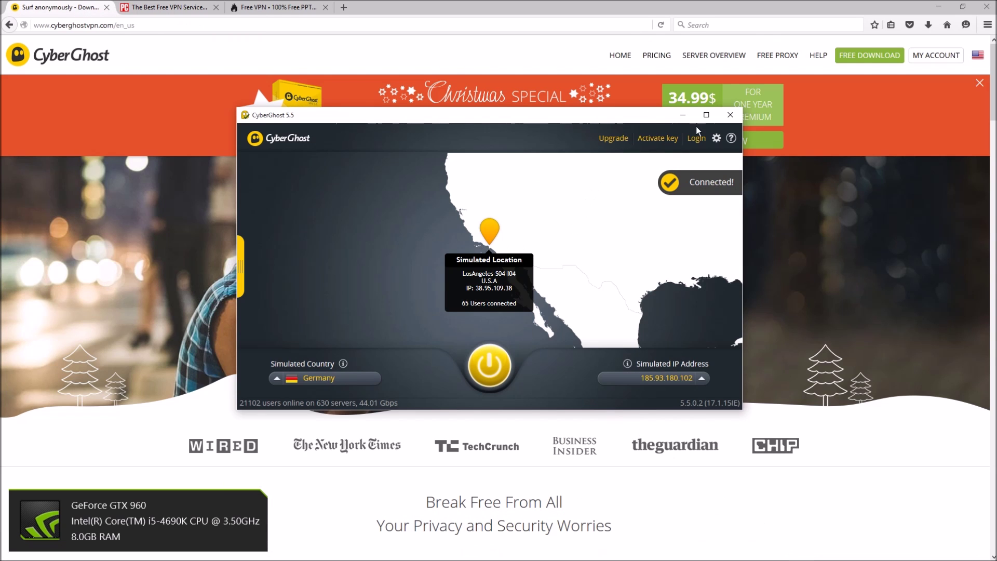
{"action": "left_click", "coordinate": [706, 115]}
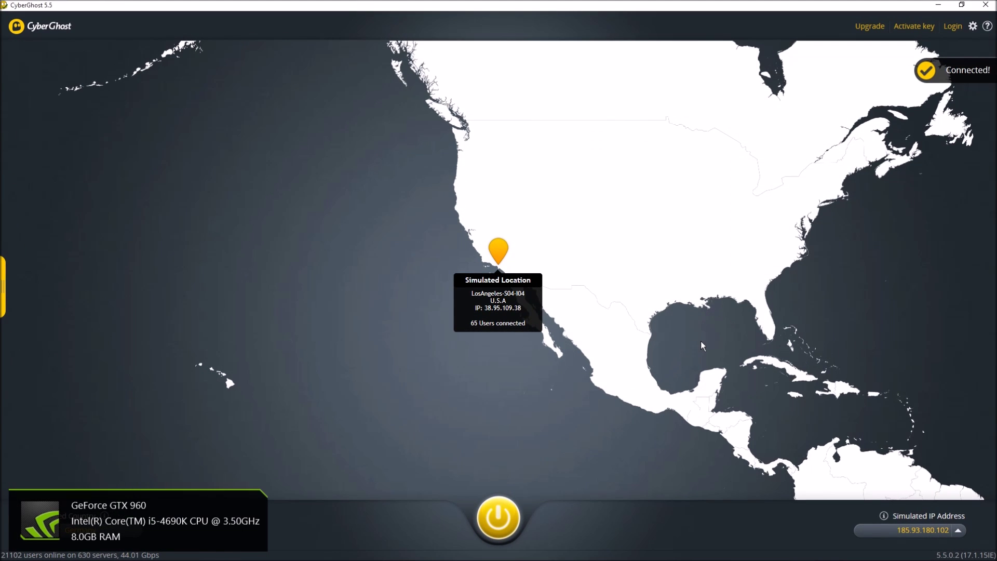